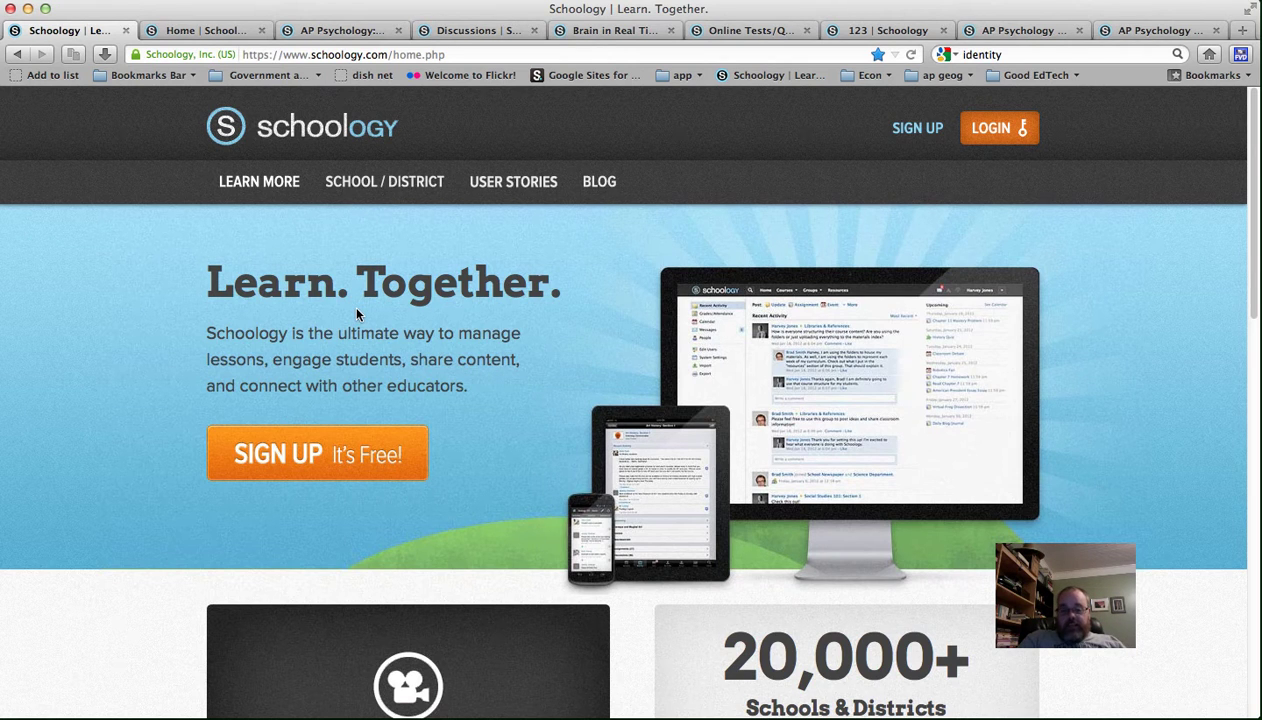
Look through Schoology's public home page, including the mobile apps and the Connect & Import systems
{"action": "scroll", "coordinate": [357, 314], "scroll_direction": "down", "scroll_amount": 2}
{"action": "scroll", "coordinate": [357, 314], "scroll_direction": "down", "scroll_amount": 2}
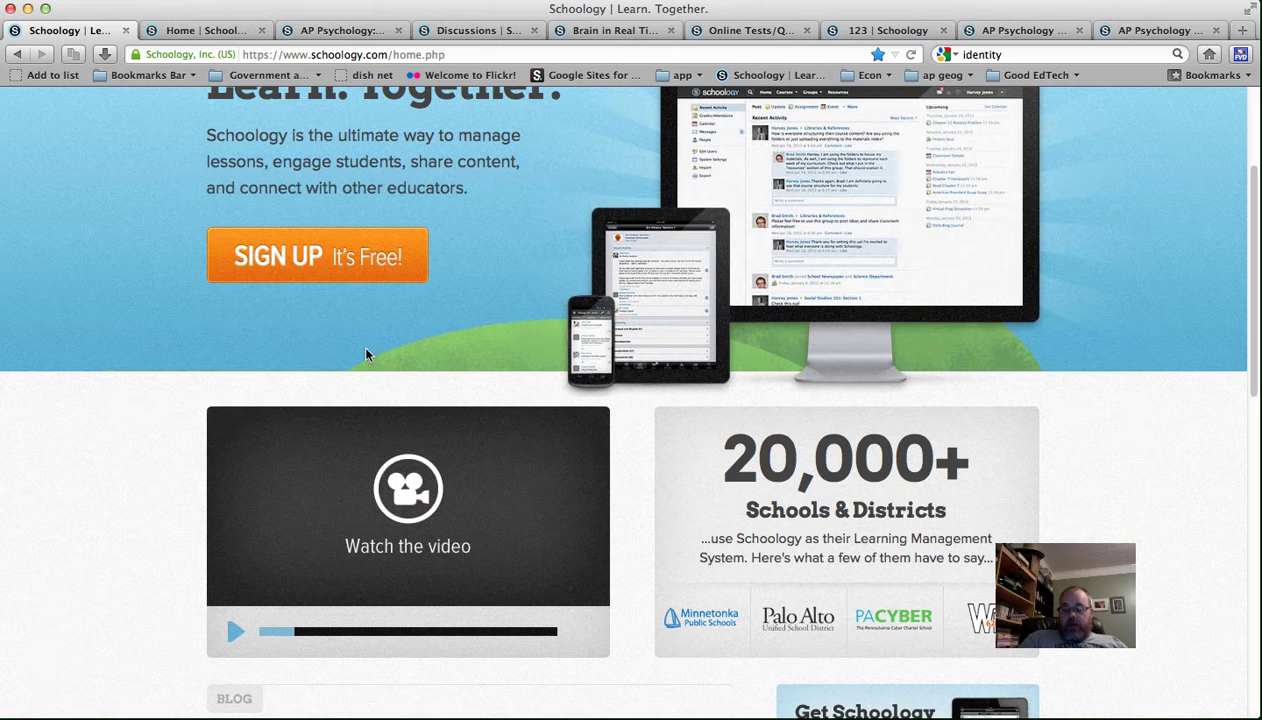
{"action": "scroll", "coordinate": [366, 353], "scroll_direction": "down", "scroll_amount": 1}
{"action": "scroll", "coordinate": [366, 353], "scroll_direction": "down", "scroll_amount": 4}
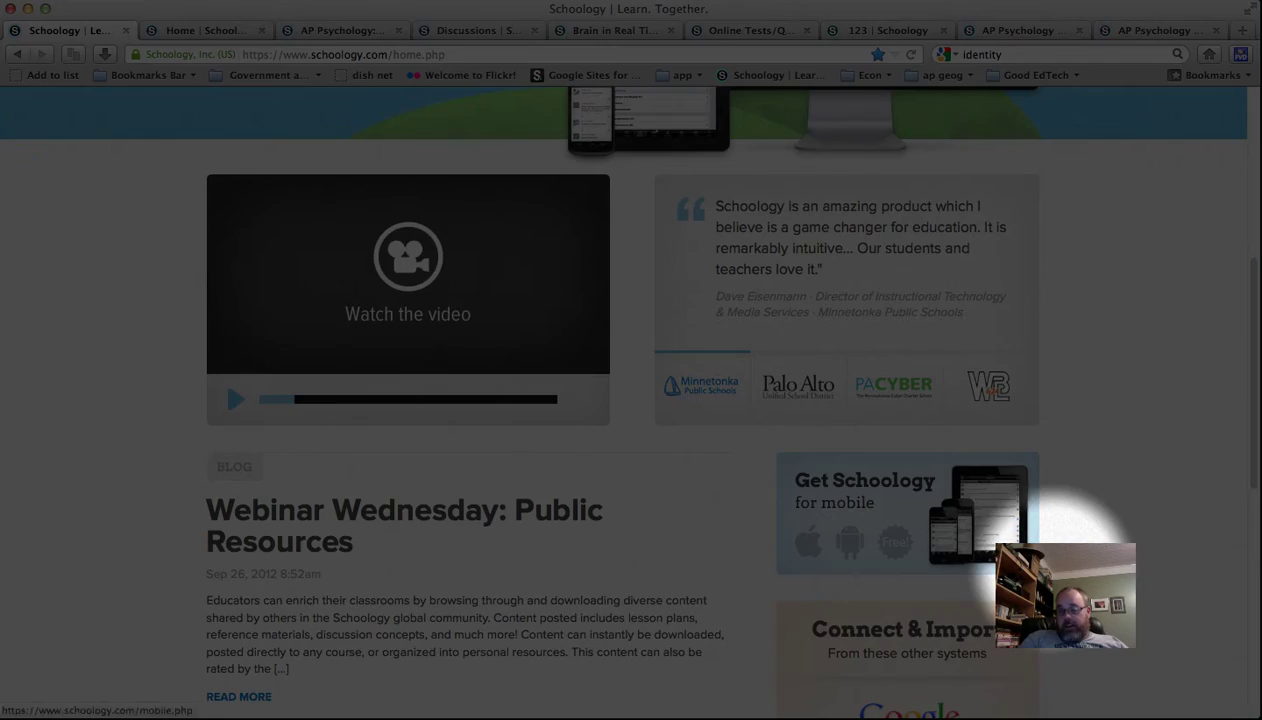
{"action": "scroll", "coordinate": [1048, 584], "scroll_direction": "down", "scroll_amount": 2}
{"action": "scroll", "coordinate": [1000, 440], "scroll_direction": "down", "scroll_amount": 1}
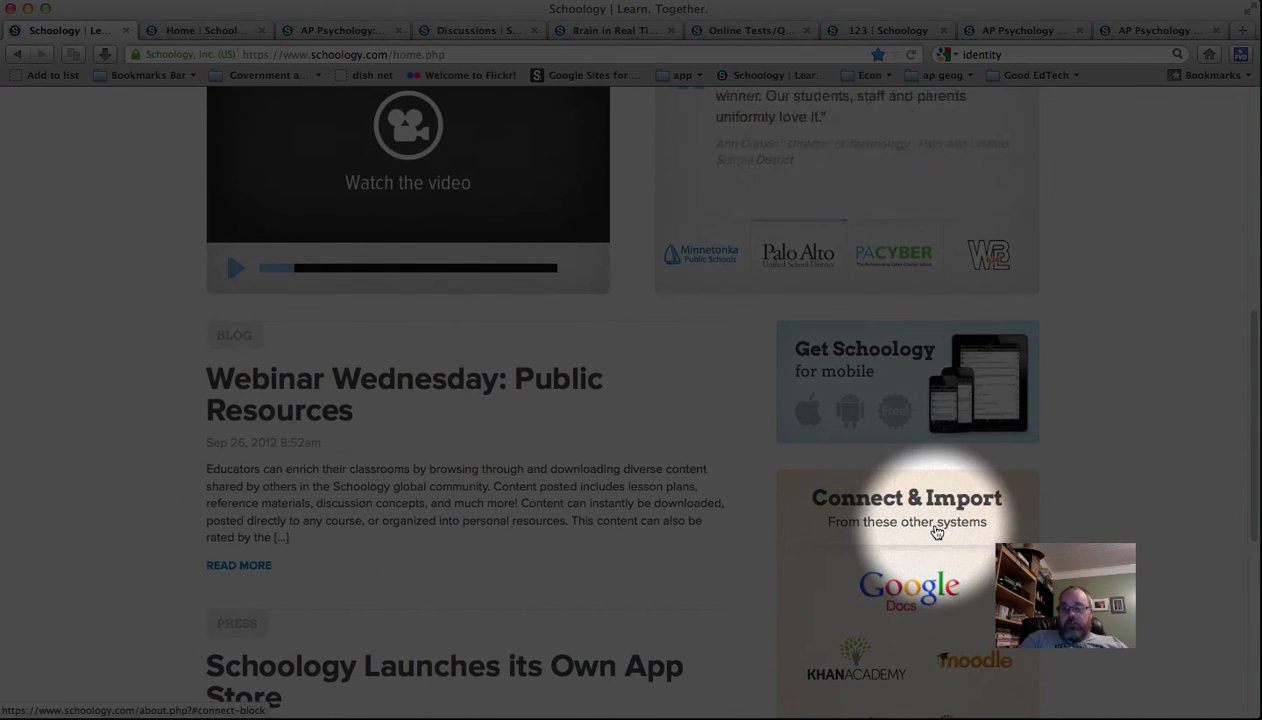
{"action": "scroll", "coordinate": [944, 529], "scroll_direction": "down", "scroll_amount": 2}
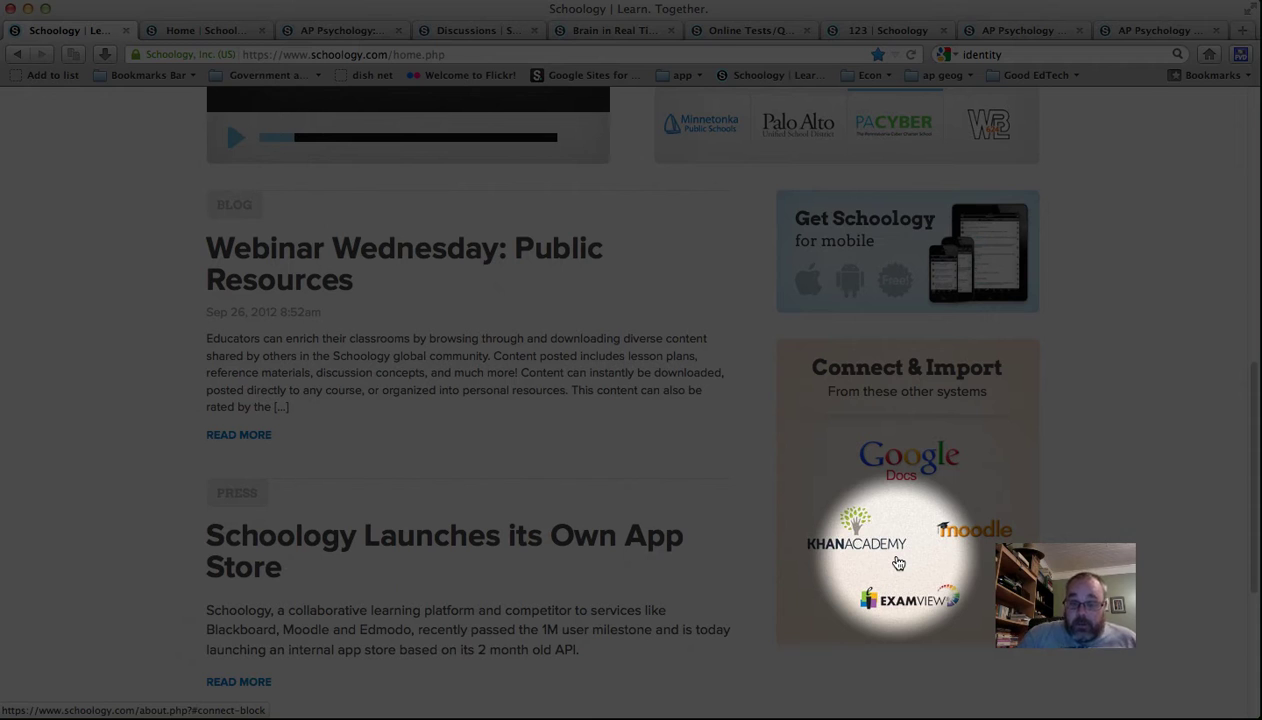
{"action": "scroll", "coordinate": [898, 564], "scroll_direction": "up", "scroll_amount": 10}
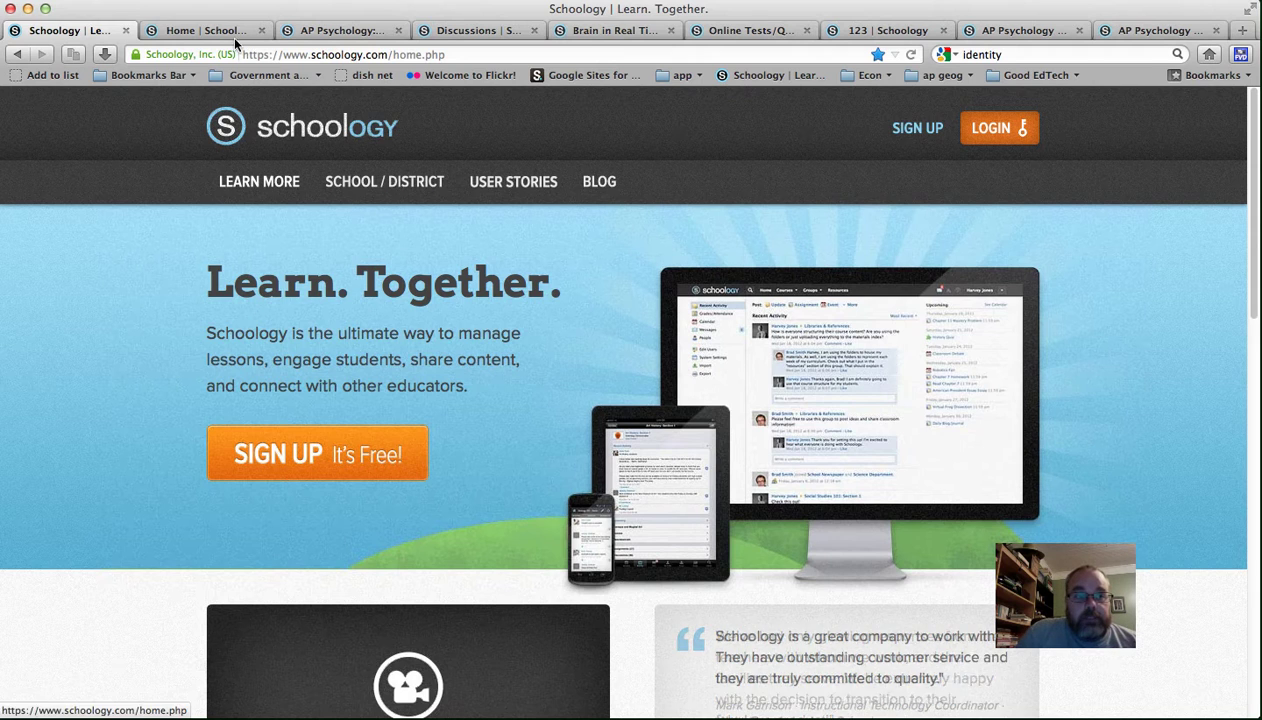
View the course list from the signed-in home page and bring up the materials of AP Psychology: Section 1
{"action": "left_click", "coordinate": [228, 33]}
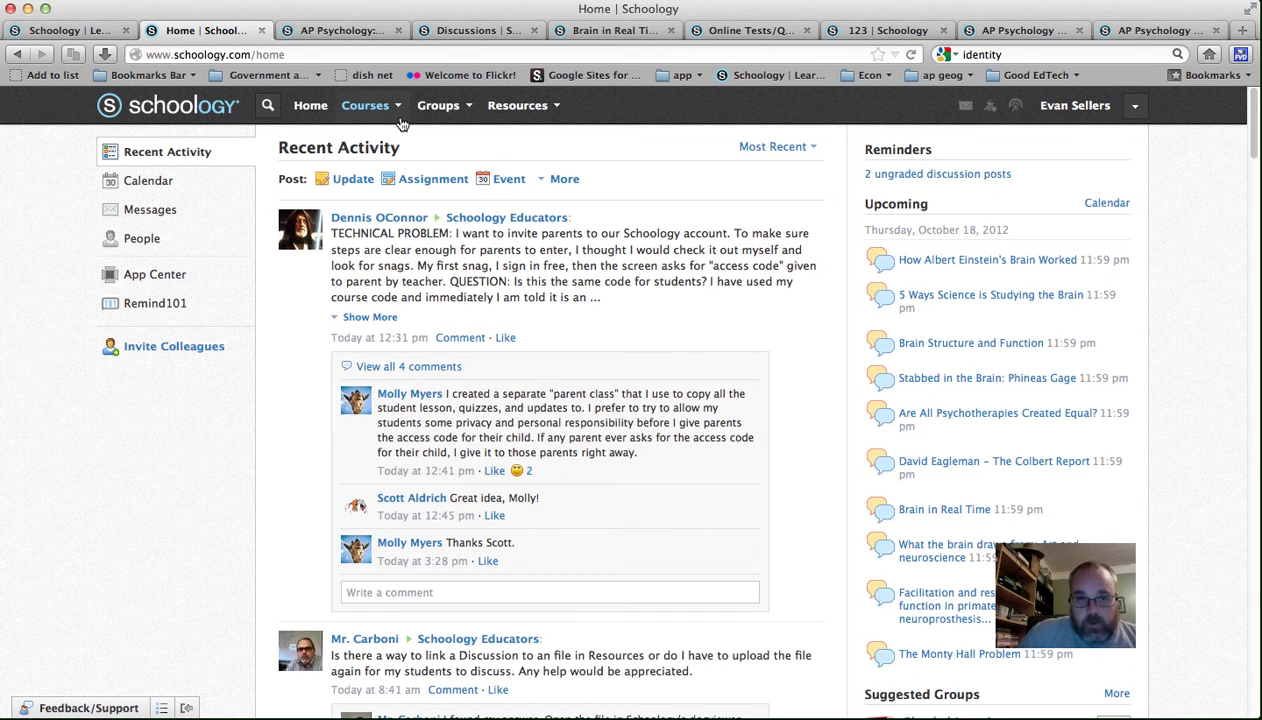
{"action": "left_click", "coordinate": [400, 119]}
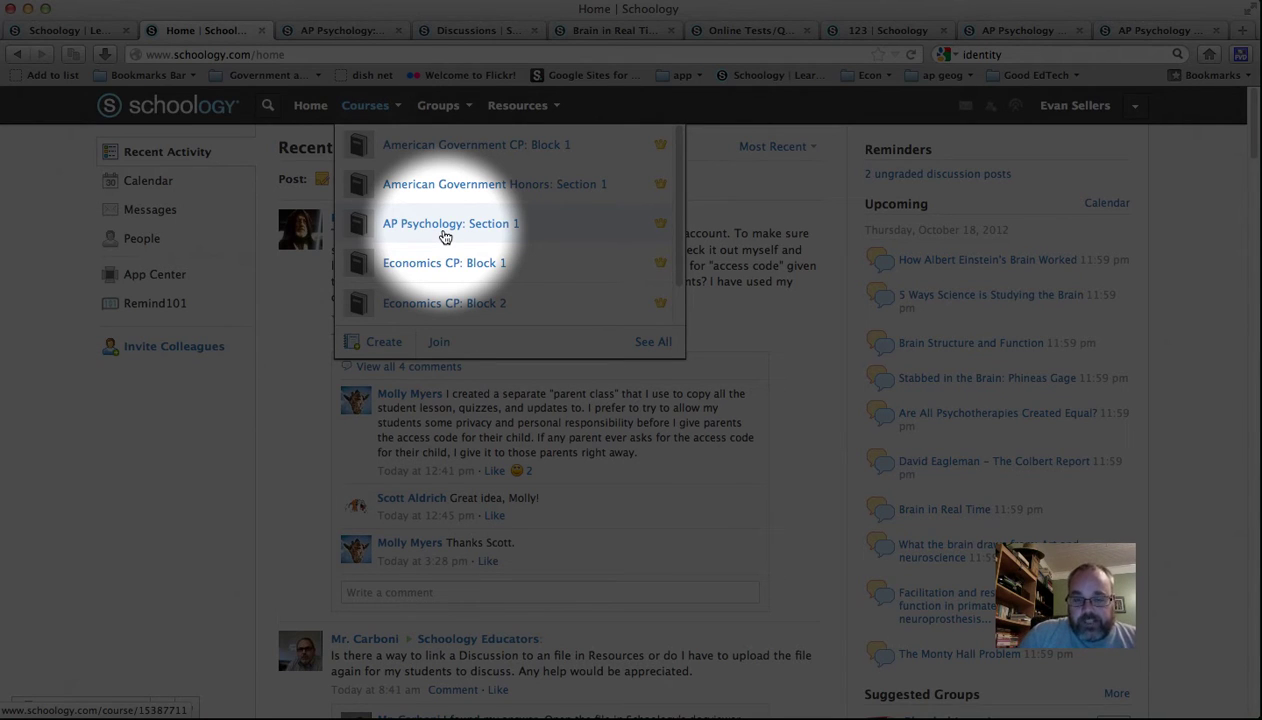
{"action": "left_click", "coordinate": [350, 33]}
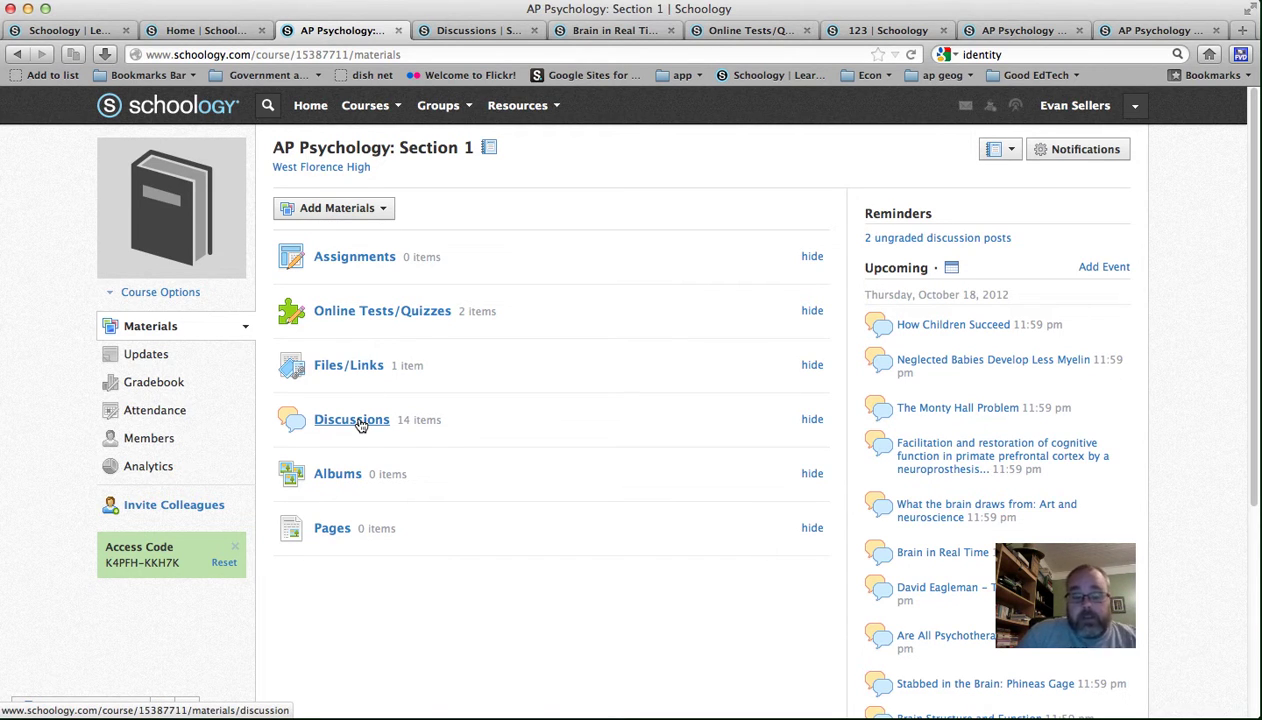
Show the AP Psychology course's Discussions list and review its first topics
{"action": "left_click", "coordinate": [488, 31]}
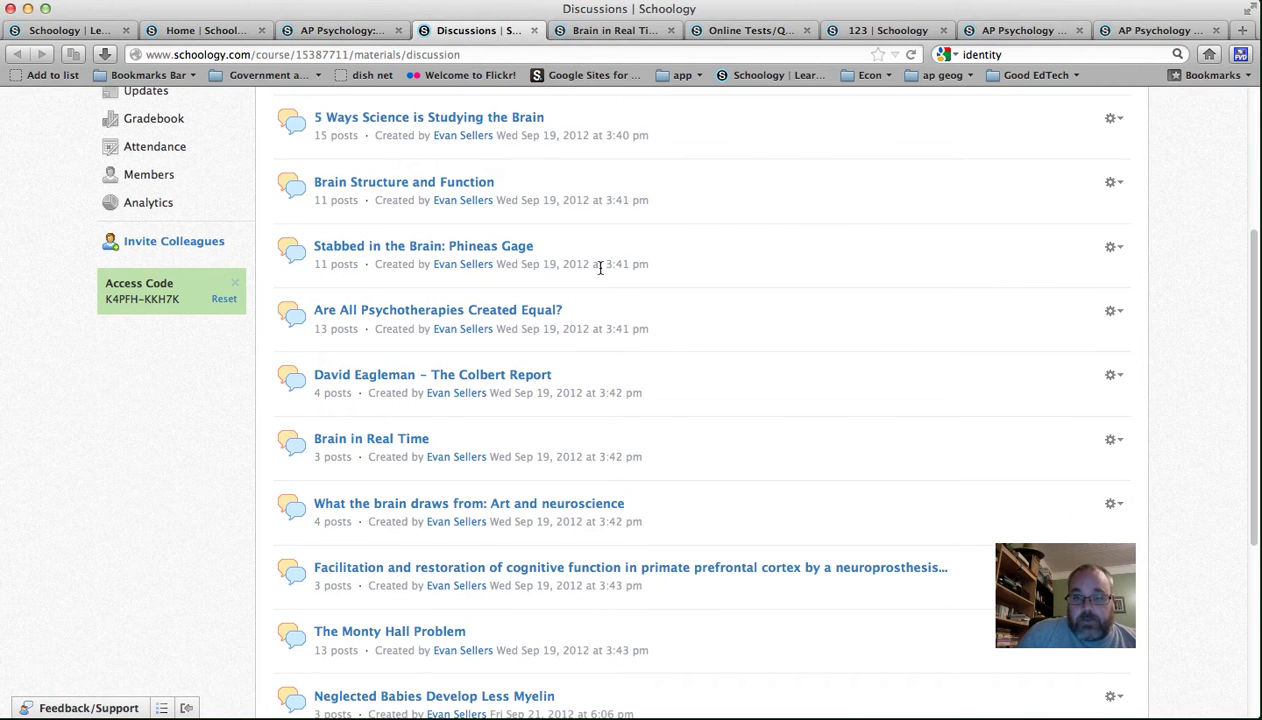
{"action": "scroll", "coordinate": [600, 268], "scroll_direction": "up", "scroll_amount": 5}
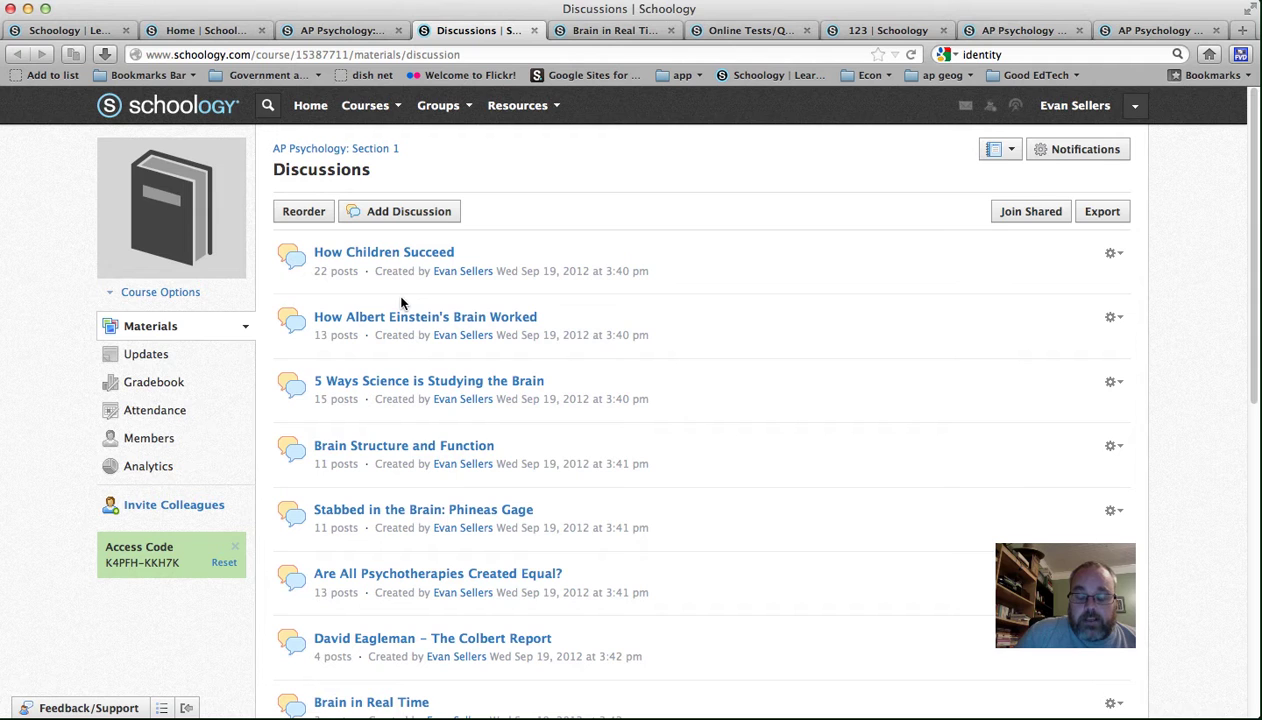
{"action": "scroll", "coordinate": [401, 303], "scroll_direction": "down", "scroll_amount": 1}
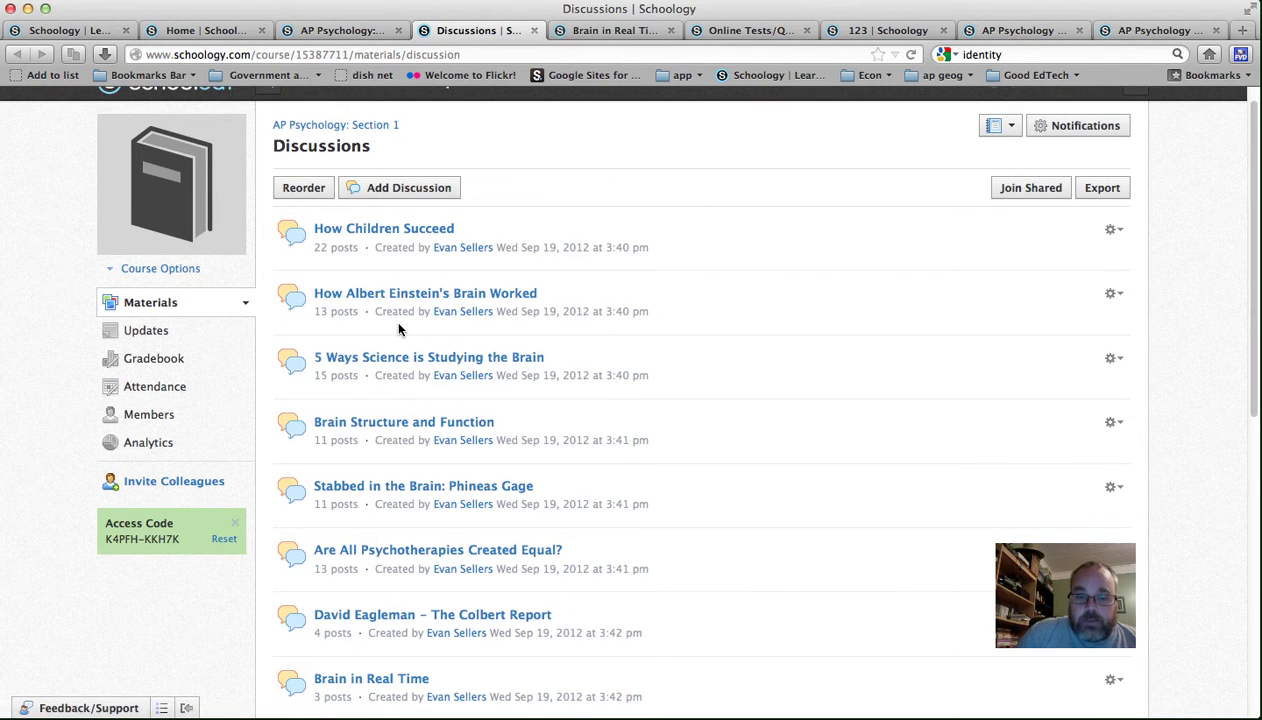
{"action": "scroll", "coordinate": [399, 330], "scroll_direction": "down", "scroll_amount": 2}
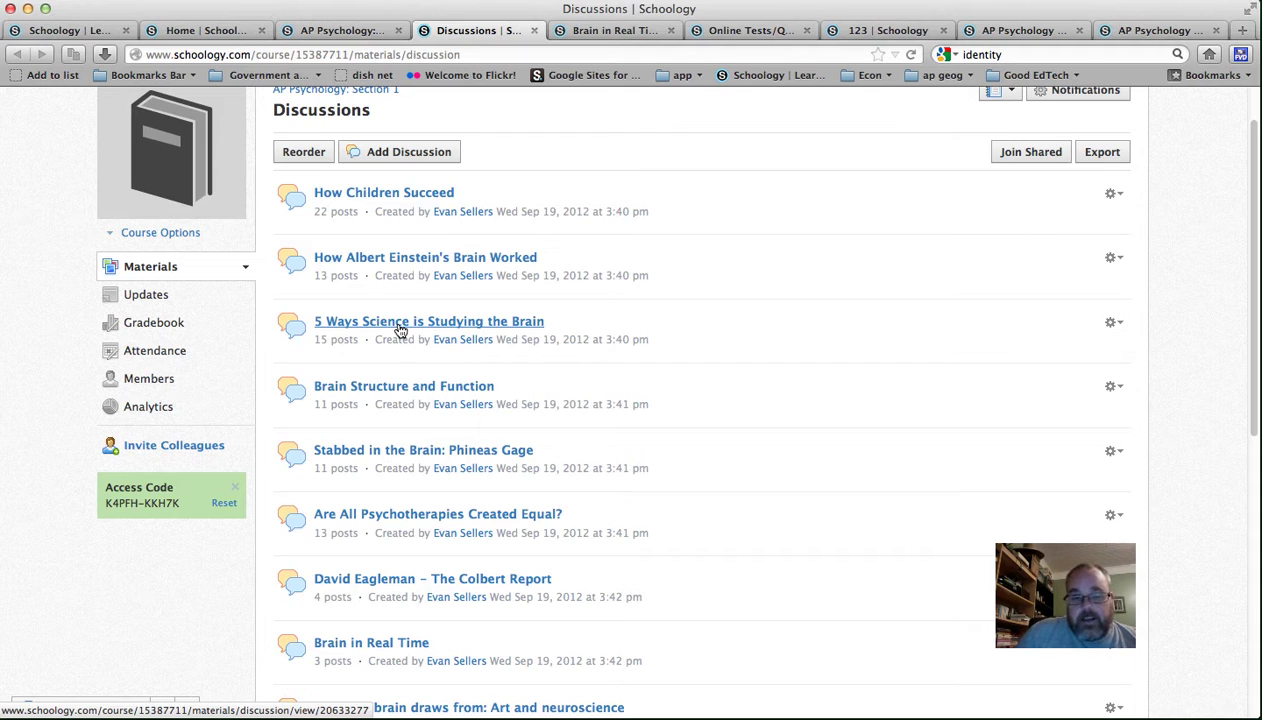
{"action": "scroll", "coordinate": [399, 330], "scroll_direction": "down", "scroll_amount": 1}
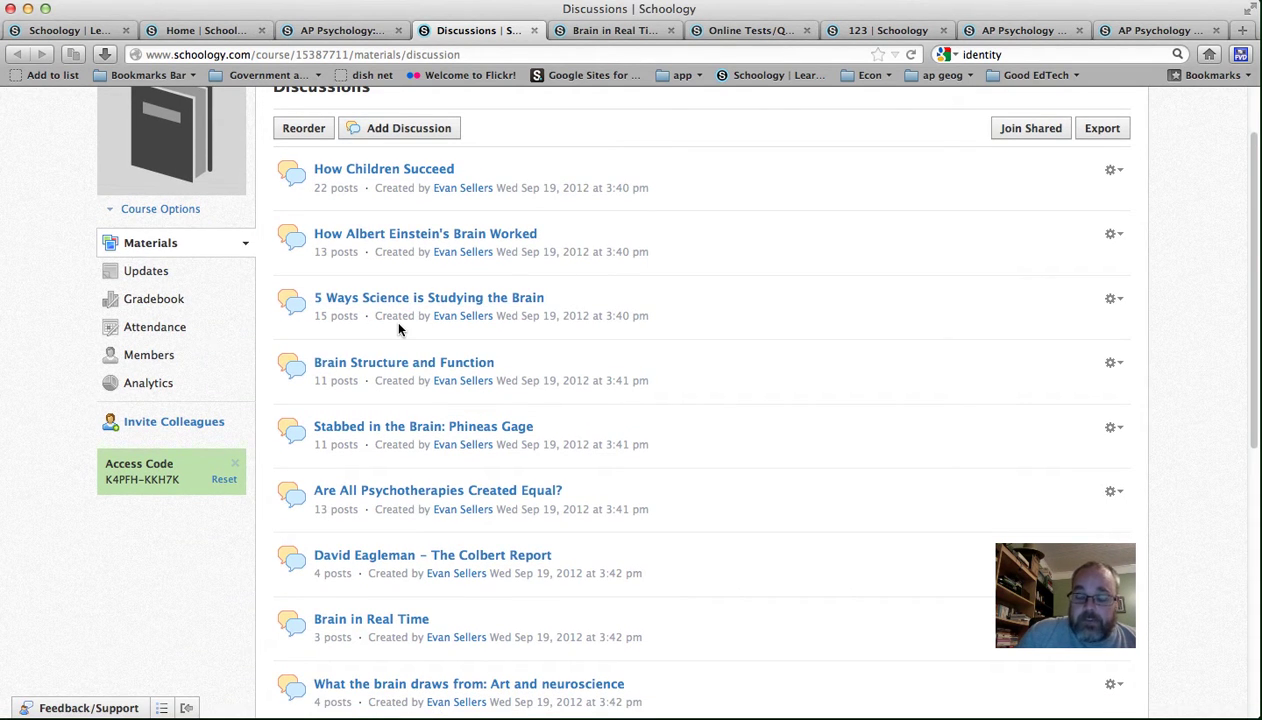
Play the TED talk linked in the Brain in Real Time discussion, skip to about 00:45, and return to the discussion
{"action": "left_click", "coordinate": [611, 30]}
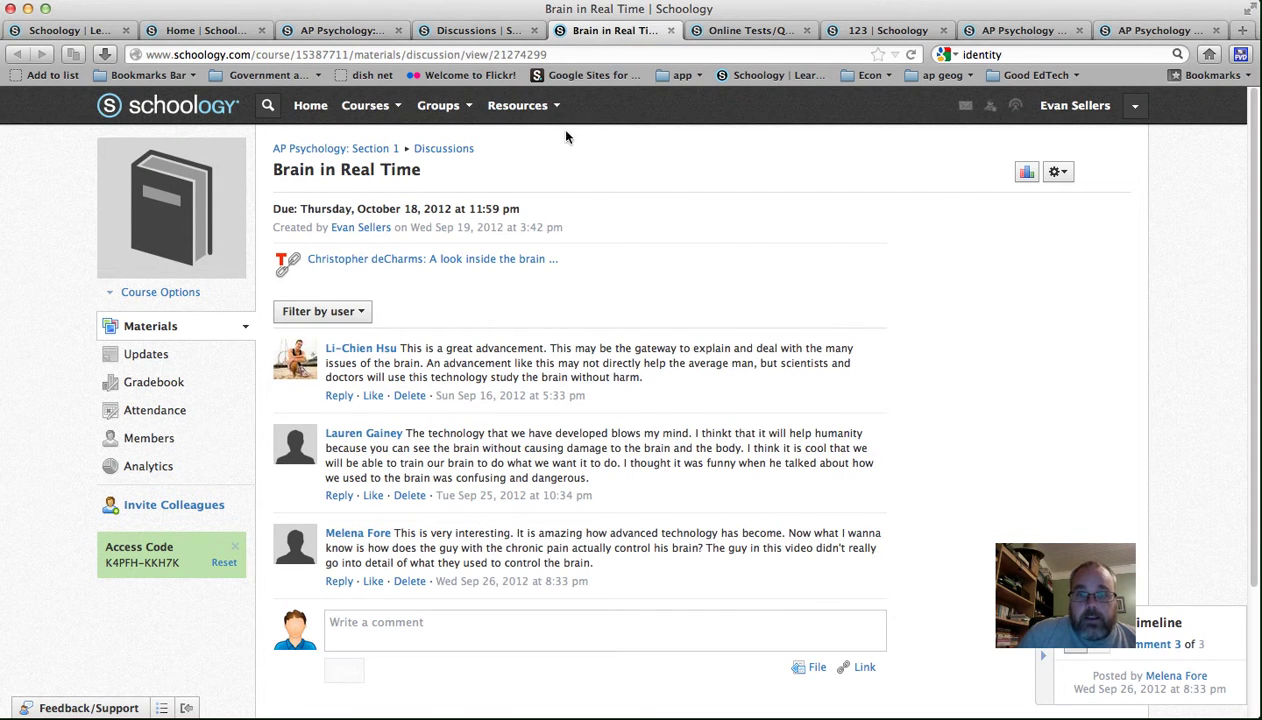
{"action": "left_click", "coordinate": [380, 260]}
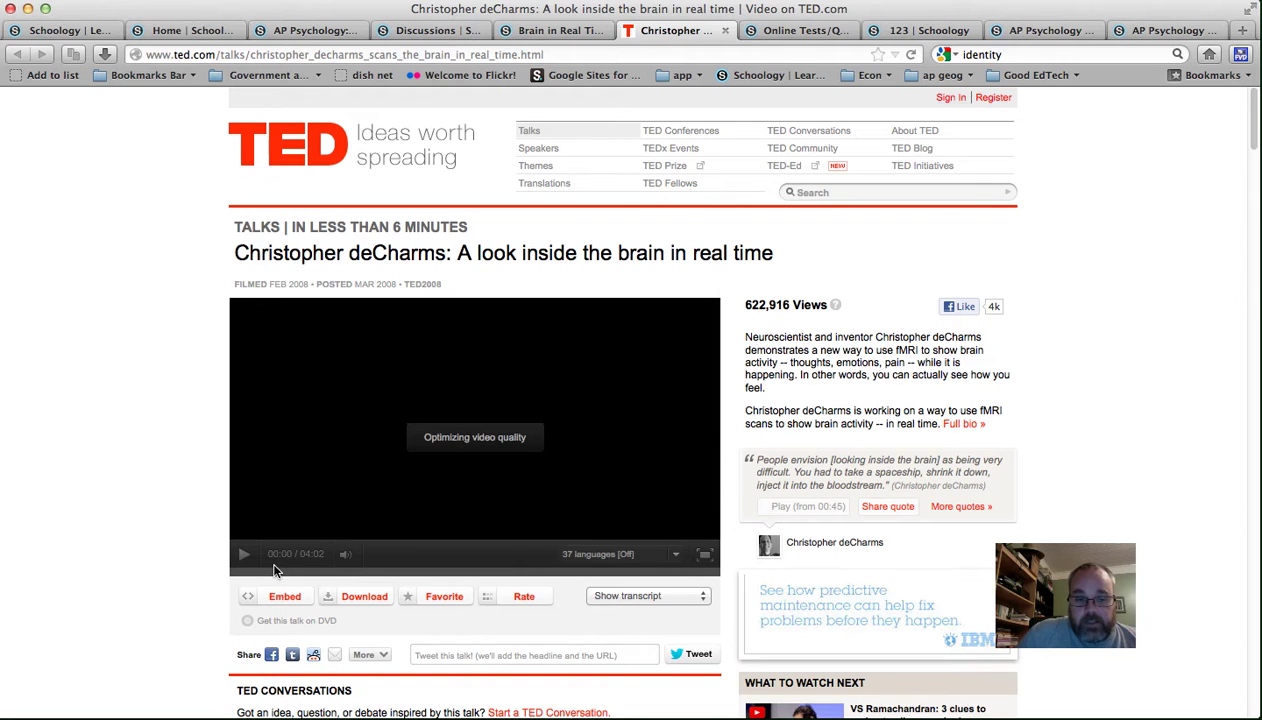
{"action": "left_click", "coordinate": [250, 558]}
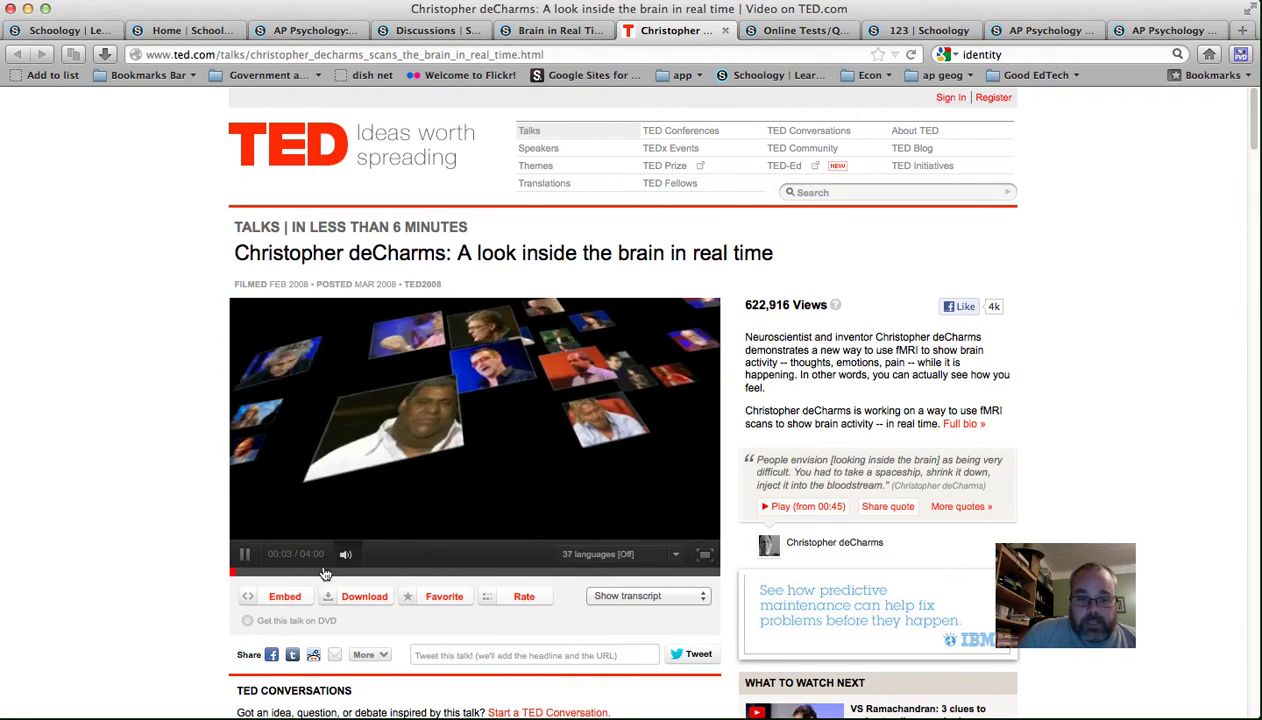
{"action": "left_click", "coordinate": [321, 573]}
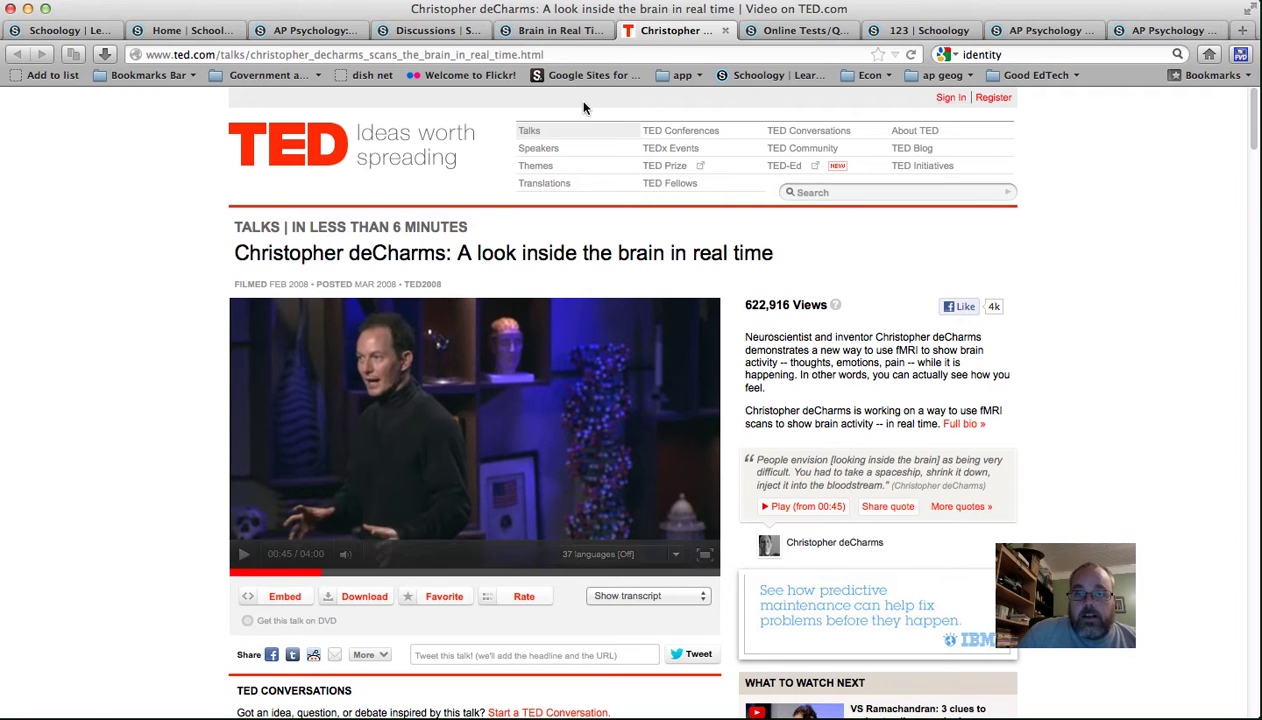
{"action": "left_click", "coordinate": [563, 32]}
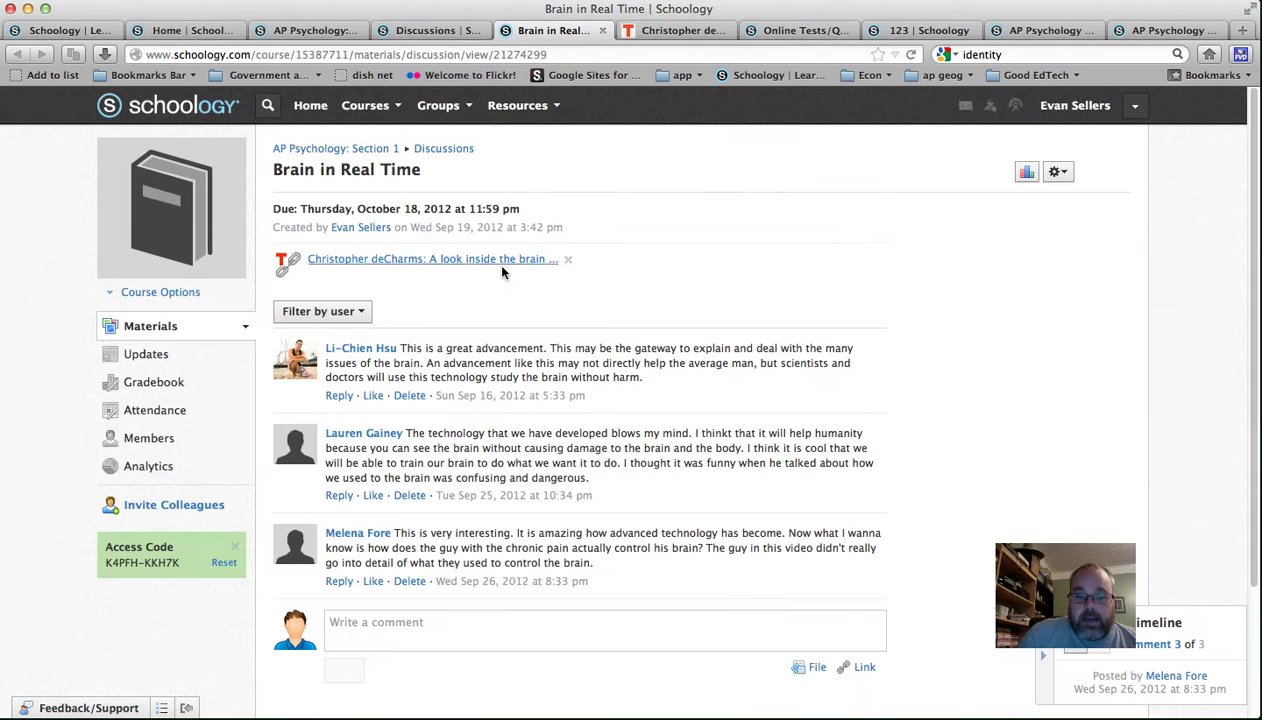
Return to the course's Discussions list and read through all topics down to the last one
{"action": "left_click", "coordinate": [438, 31]}
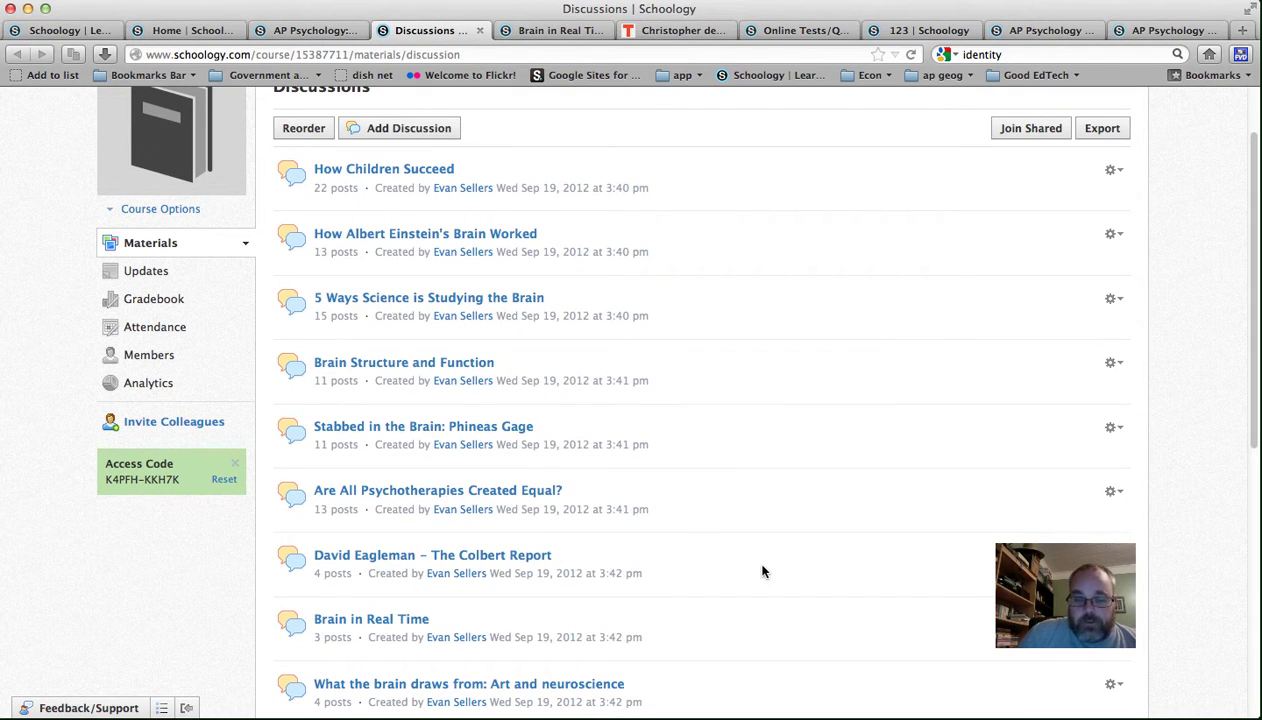
{"action": "scroll", "coordinate": [762, 571], "scroll_direction": "down", "scroll_amount": 3}
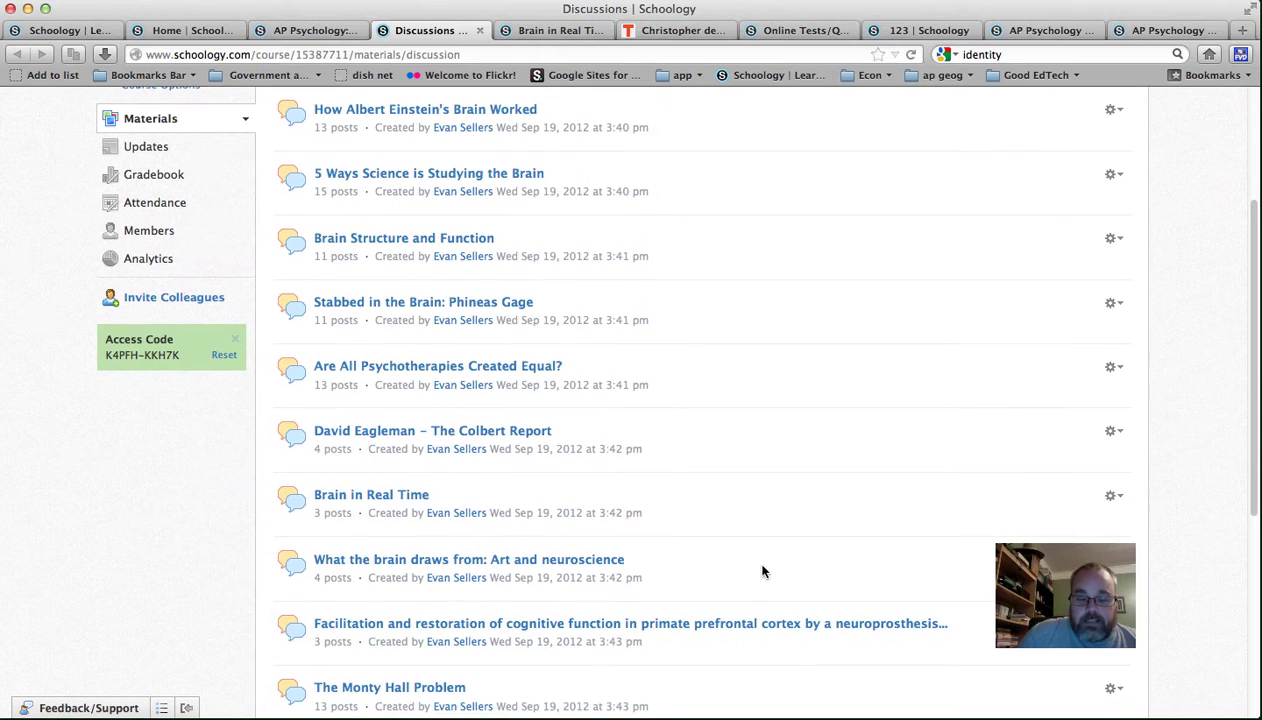
{"action": "scroll", "coordinate": [762, 571], "scroll_direction": "down", "scroll_amount": 4}
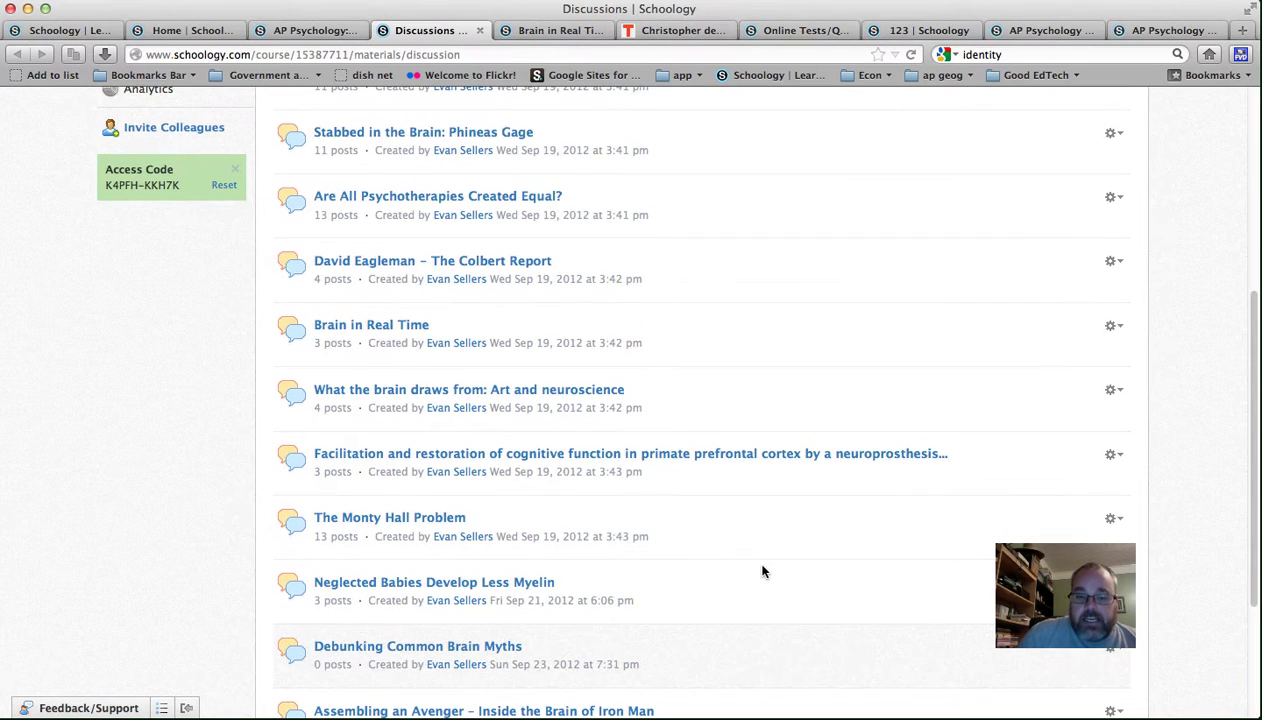
{"action": "scroll", "coordinate": [762, 571], "scroll_direction": "down", "scroll_amount": 3}
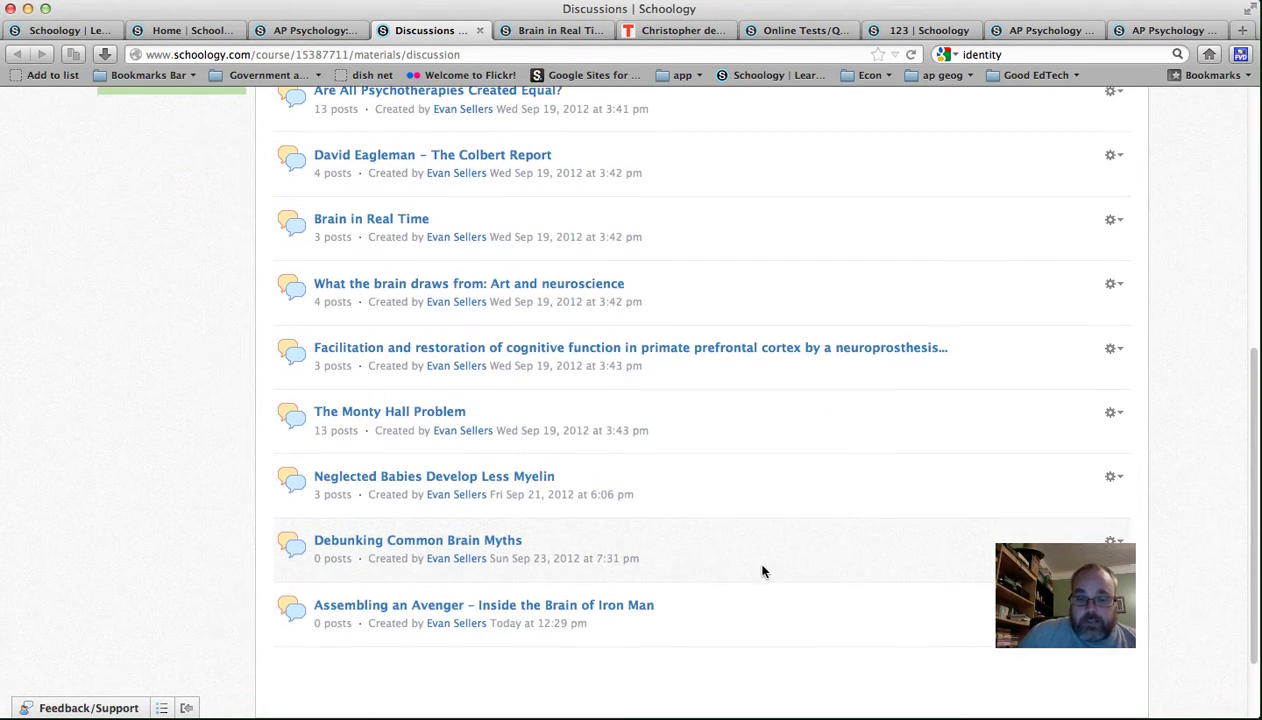
{"action": "scroll", "coordinate": [762, 571], "scroll_direction": "up", "scroll_amount": 10}
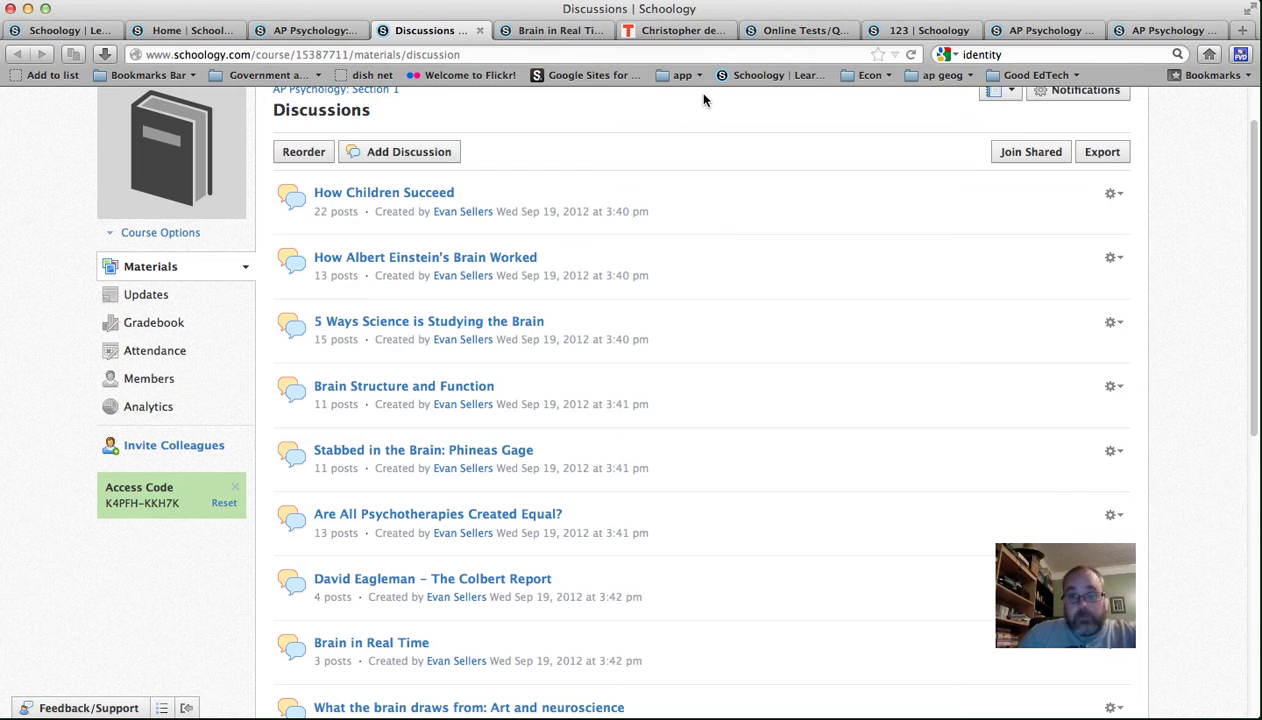
Close the TED talk page and show the questions of the AP Psychology quiz 123
{"action": "left_click", "coordinate": [712, 31]}
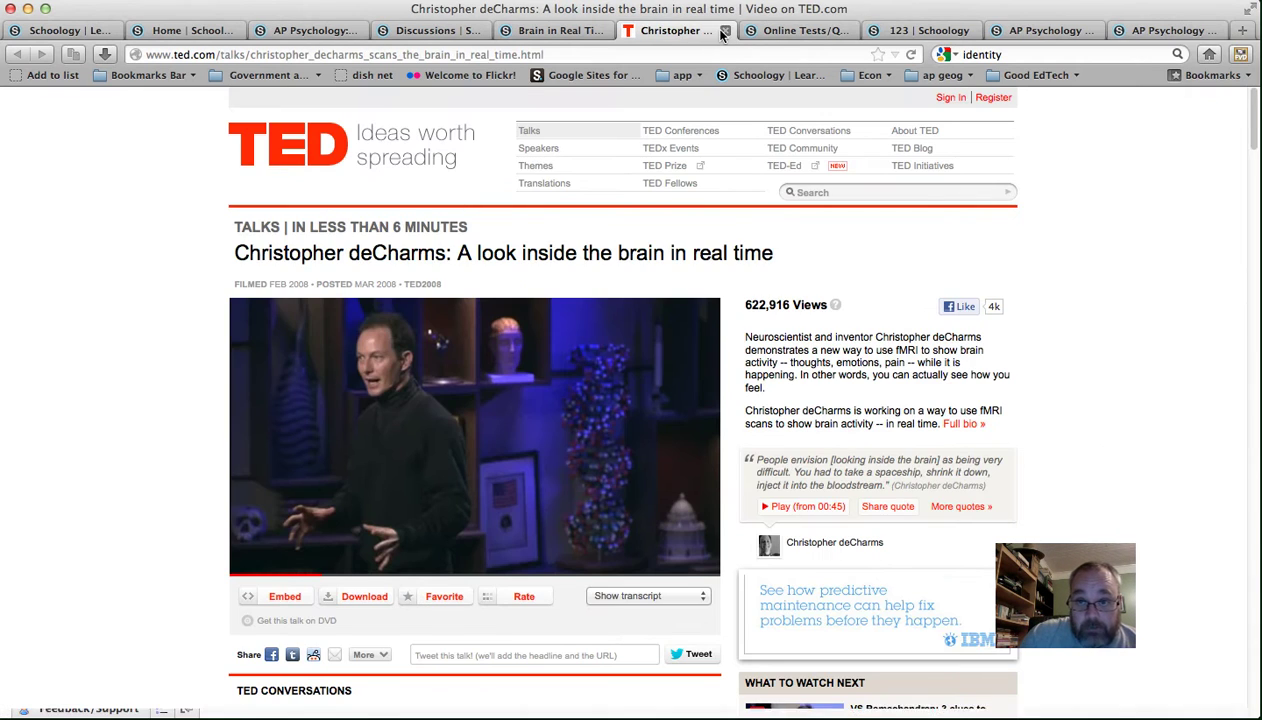
{"action": "left_click", "coordinate": [724, 31]}
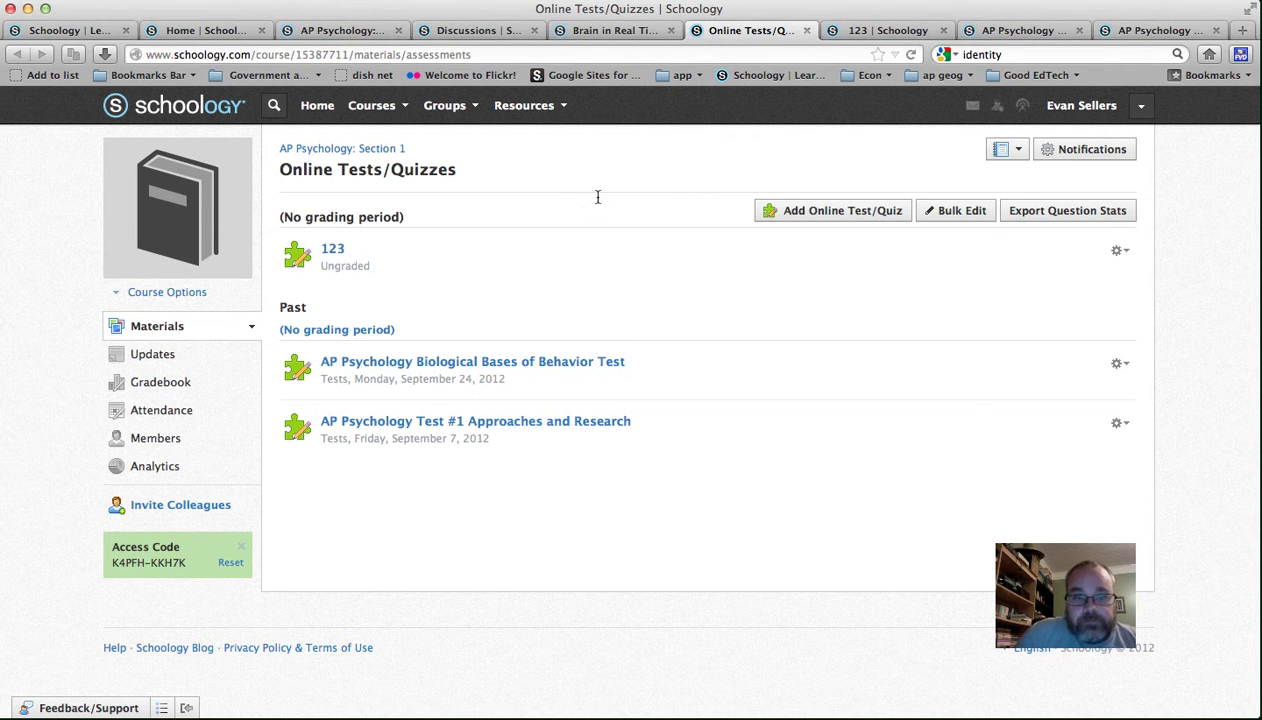
{"action": "left_click", "coordinate": [864, 31]}
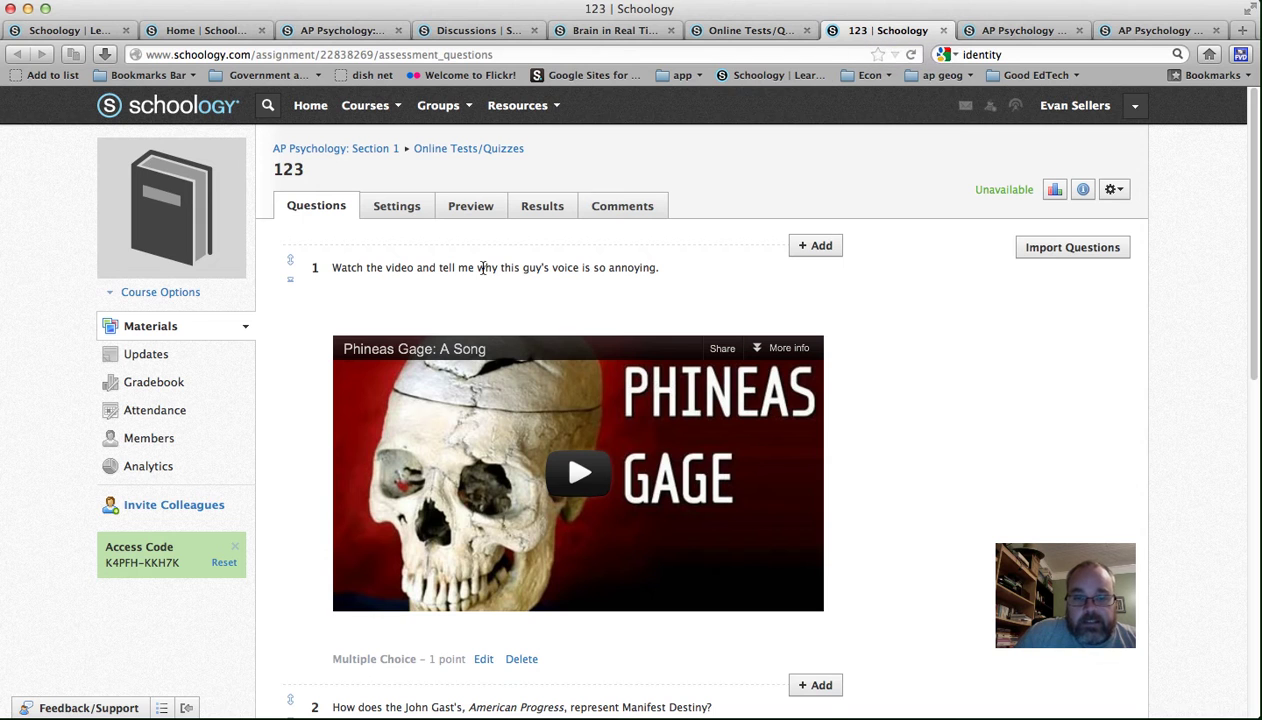
Check which question types can be added to quiz 123 without adding one
{"action": "scroll", "coordinate": [483, 272], "scroll_direction": "down", "scroll_amount": 5}
{"action": "scroll", "coordinate": [483, 272], "scroll_direction": "up", "scroll_amount": 5}
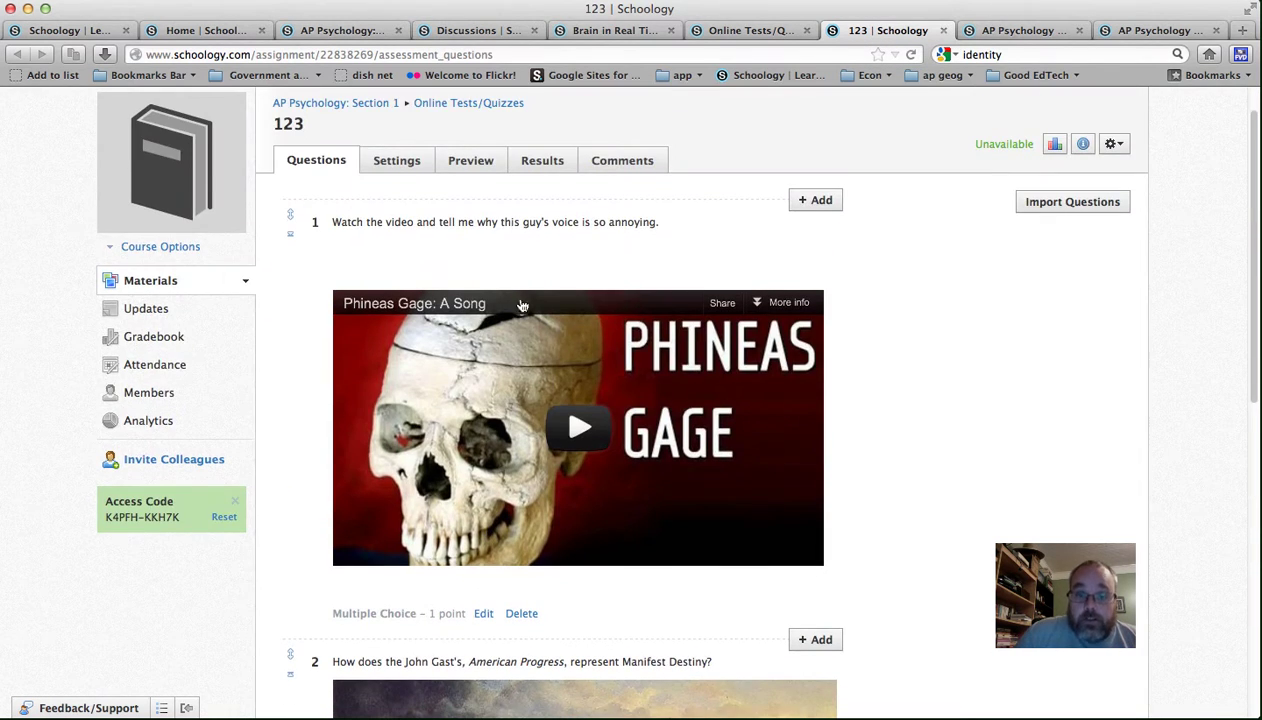
{"action": "left_click", "coordinate": [813, 202]}
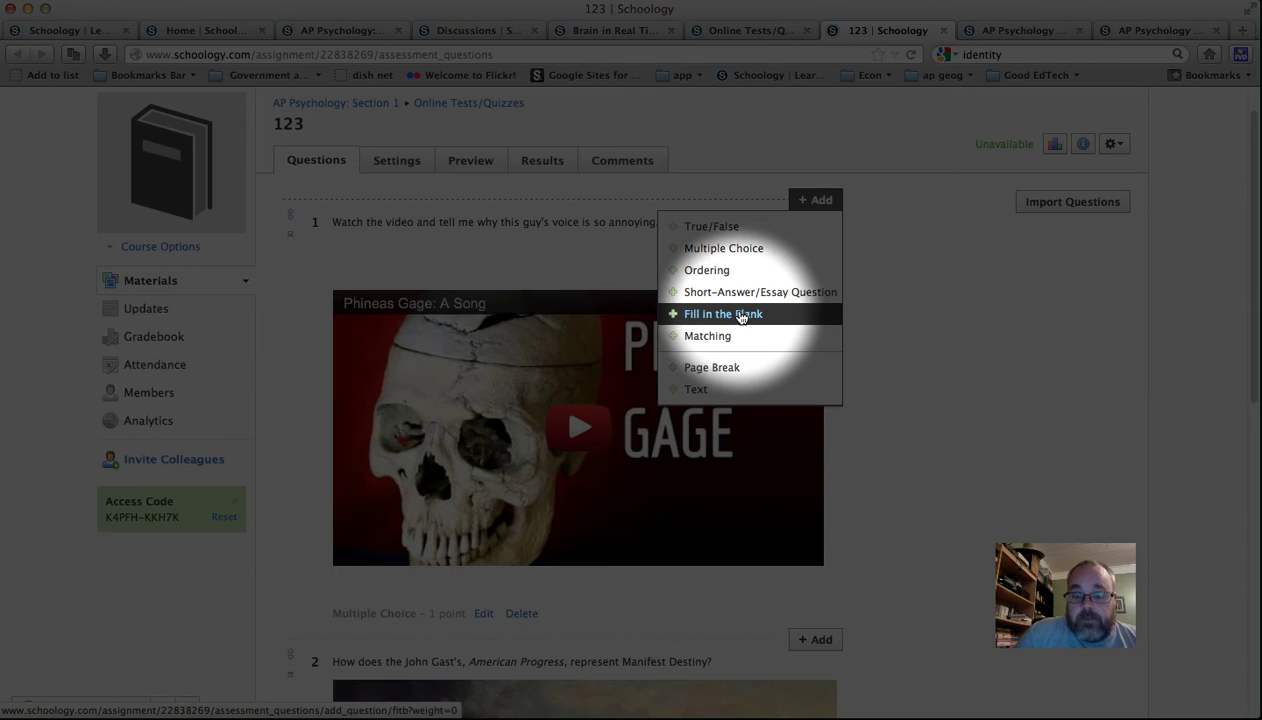
{"action": "left_click", "coordinate": [611, 253]}
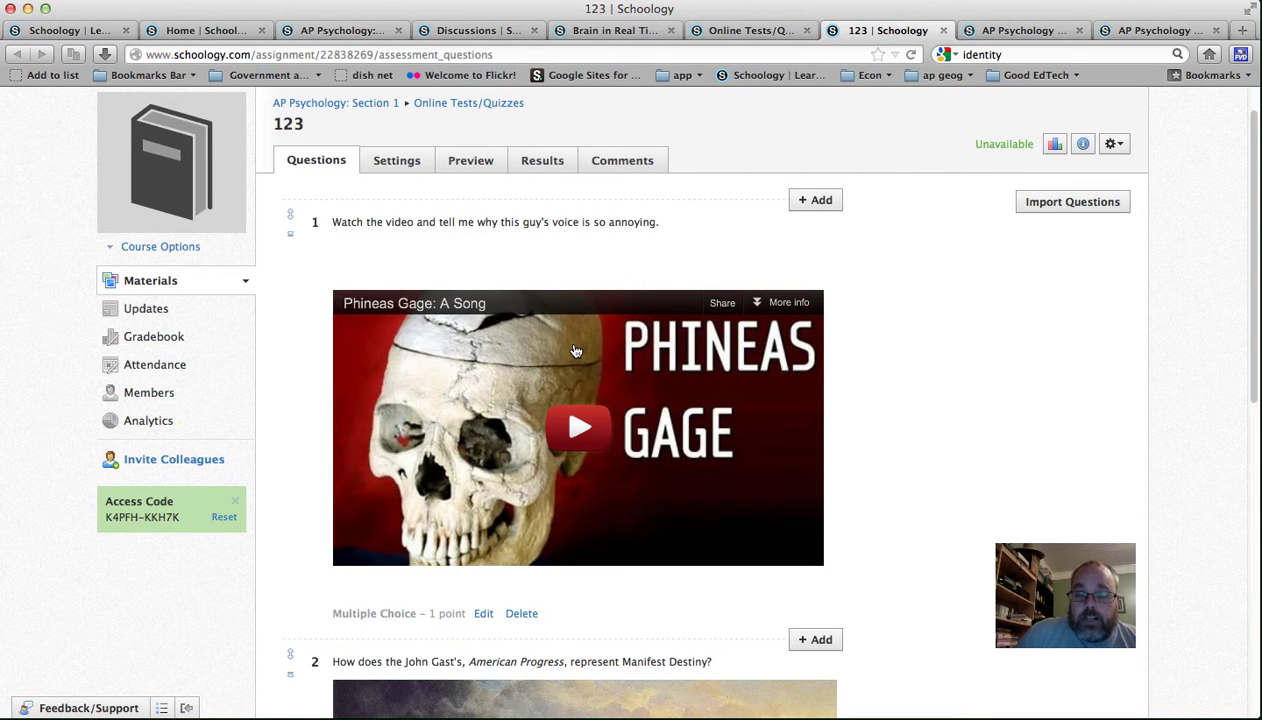
Examine the quiz's embedded Phineas Gage video question and the essay question with the American Progress painting
{"action": "scroll", "coordinate": [574, 349], "scroll_direction": "down", "scroll_amount": 3}
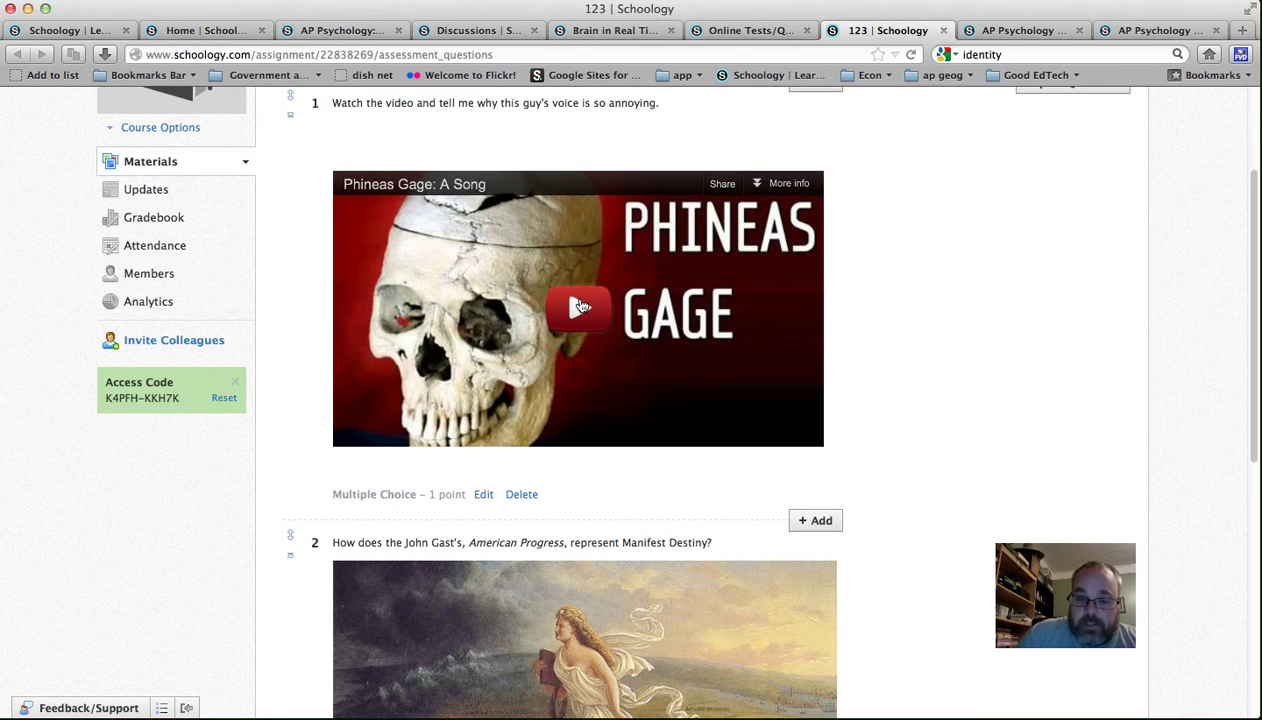
{"action": "scroll", "coordinate": [580, 307], "scroll_direction": "down", "scroll_amount": 5}
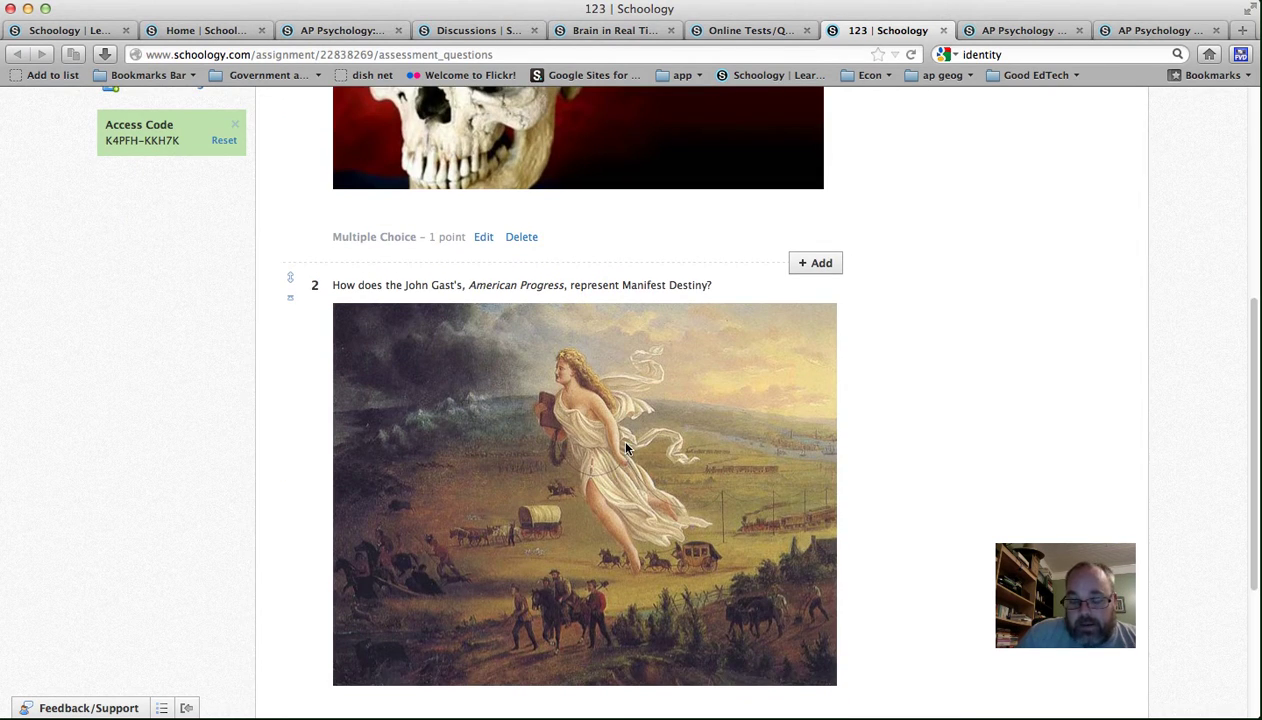
{"action": "scroll", "coordinate": [626, 448], "scroll_direction": "down", "scroll_amount": 2}
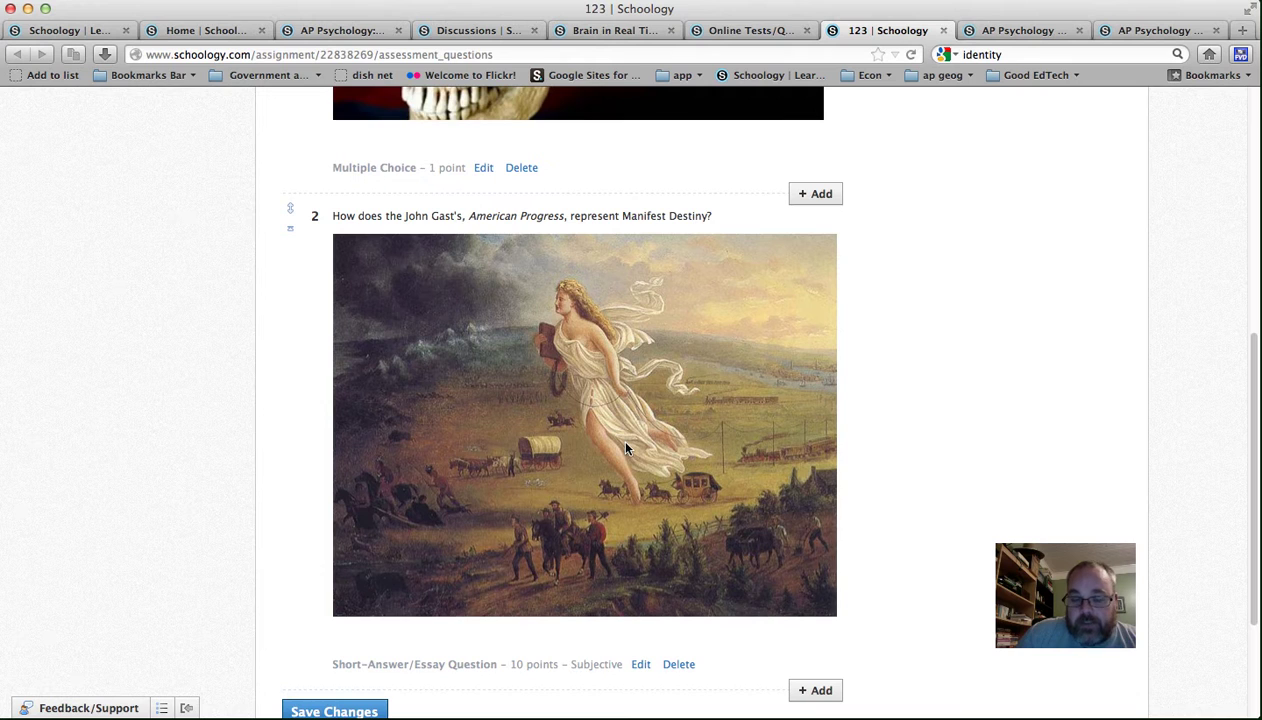
{"action": "scroll", "coordinate": [626, 448], "scroll_direction": "up", "scroll_amount": 10}
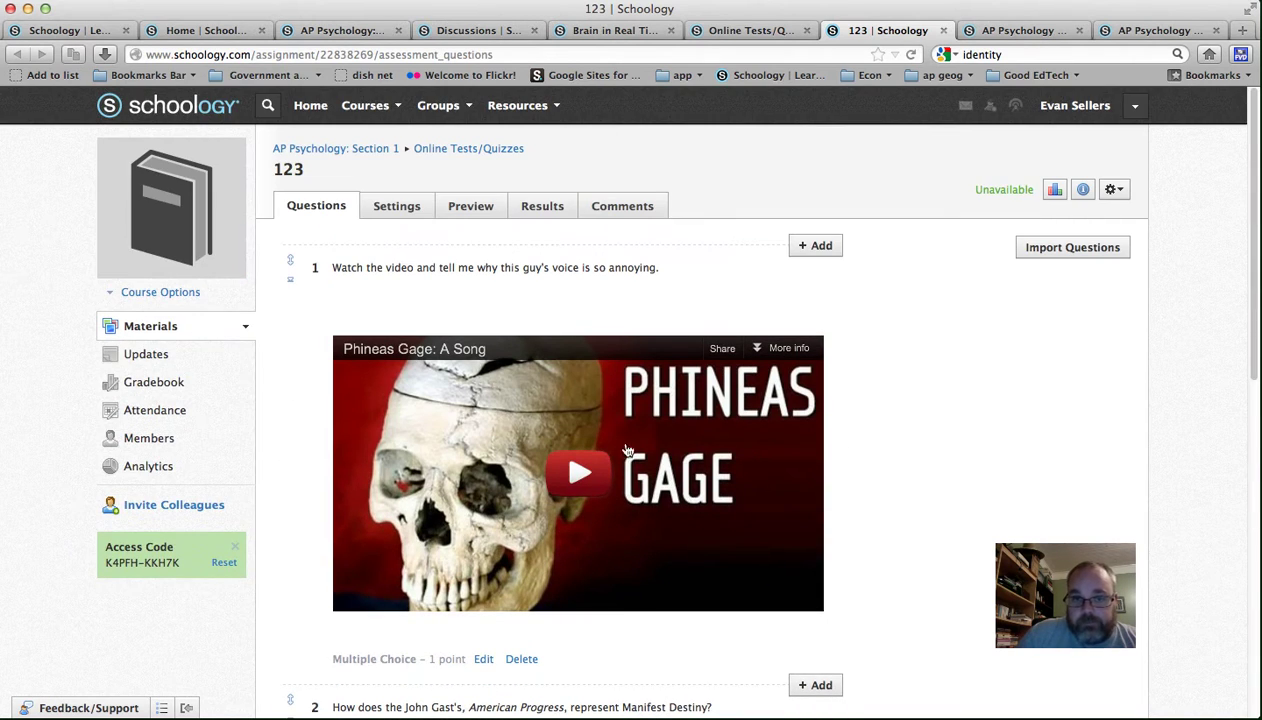
Show the settings of quiz 123 and check the choices for Availability, Time Limit and Attempt Limit without changing them
{"action": "left_click", "coordinate": [400, 206]}
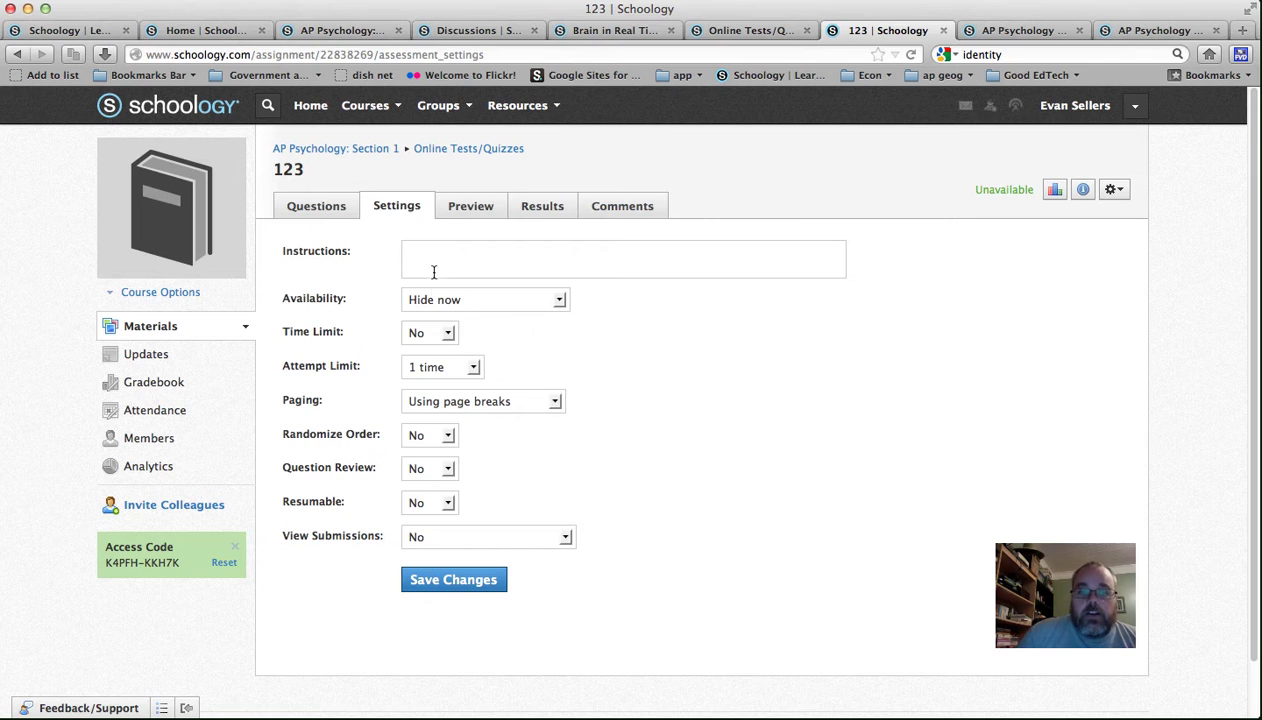
{"action": "left_click", "coordinate": [437, 301]}
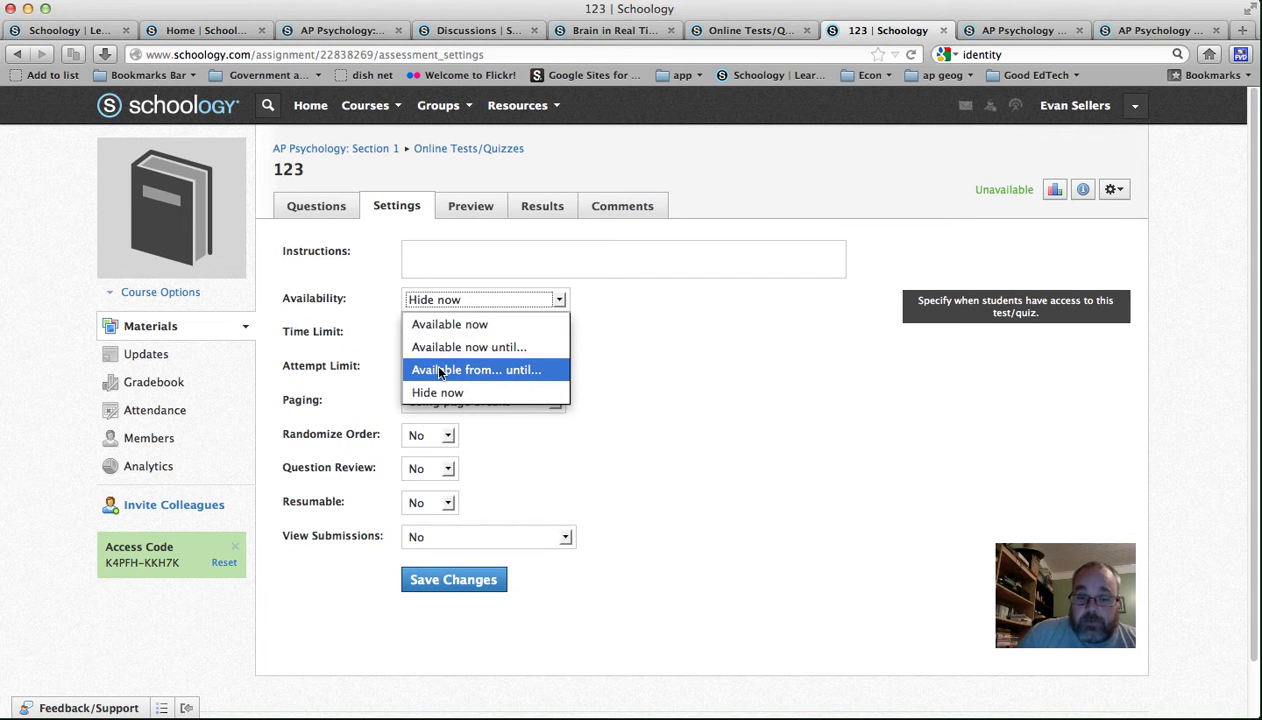
{"action": "left_click", "coordinate": [660, 337]}
{"action": "left_click", "coordinate": [448, 337]}
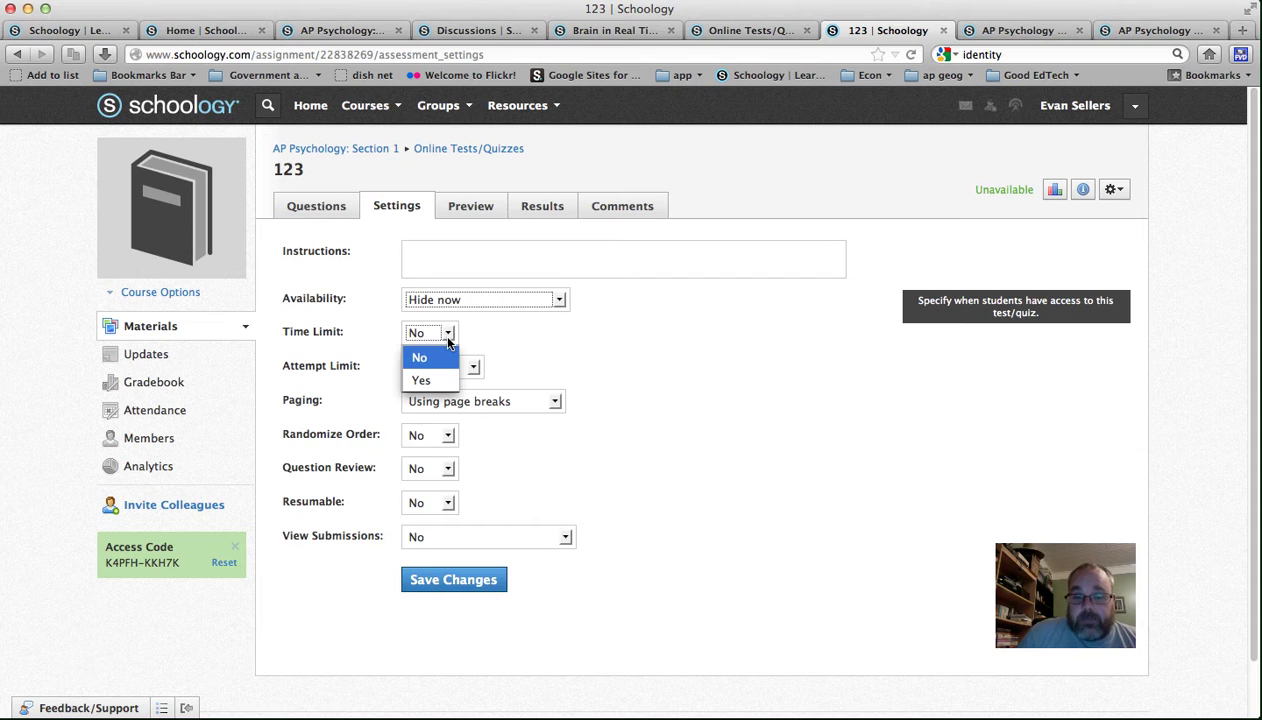
{"action": "left_click", "coordinate": [448, 343]}
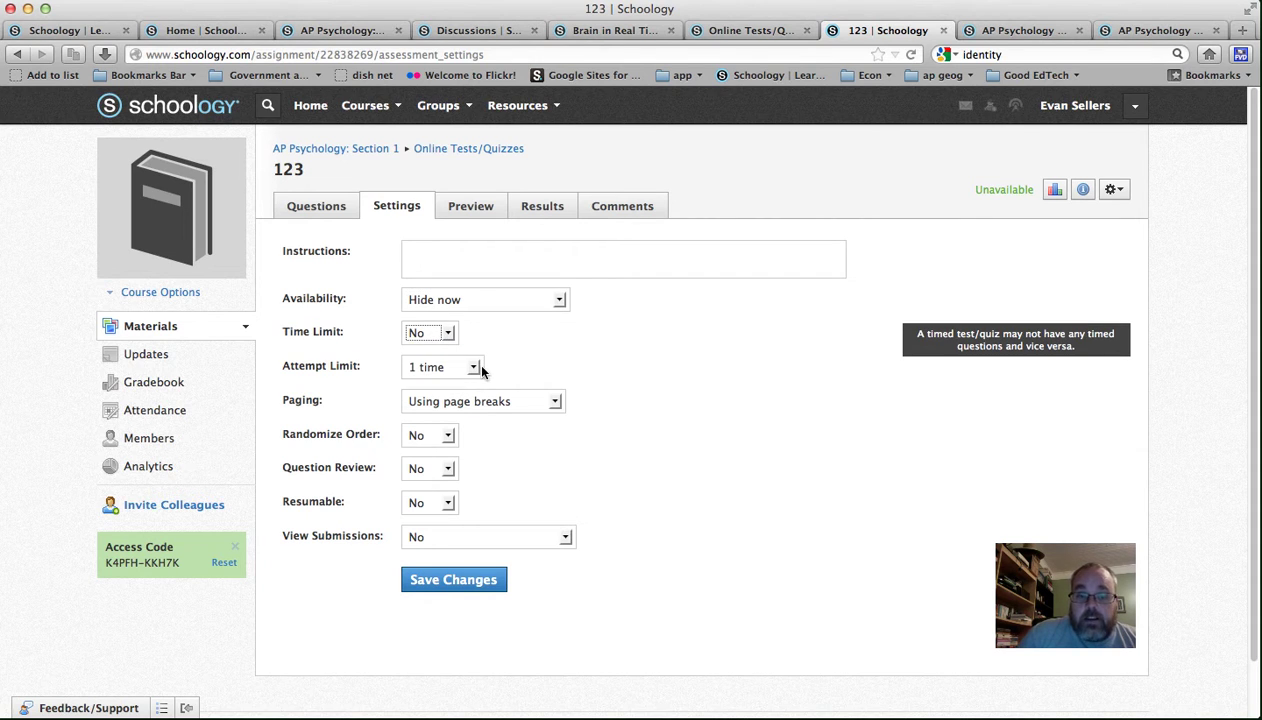
{"action": "left_click", "coordinate": [476, 368]}
{"action": "left_click", "coordinate": [535, 355]}
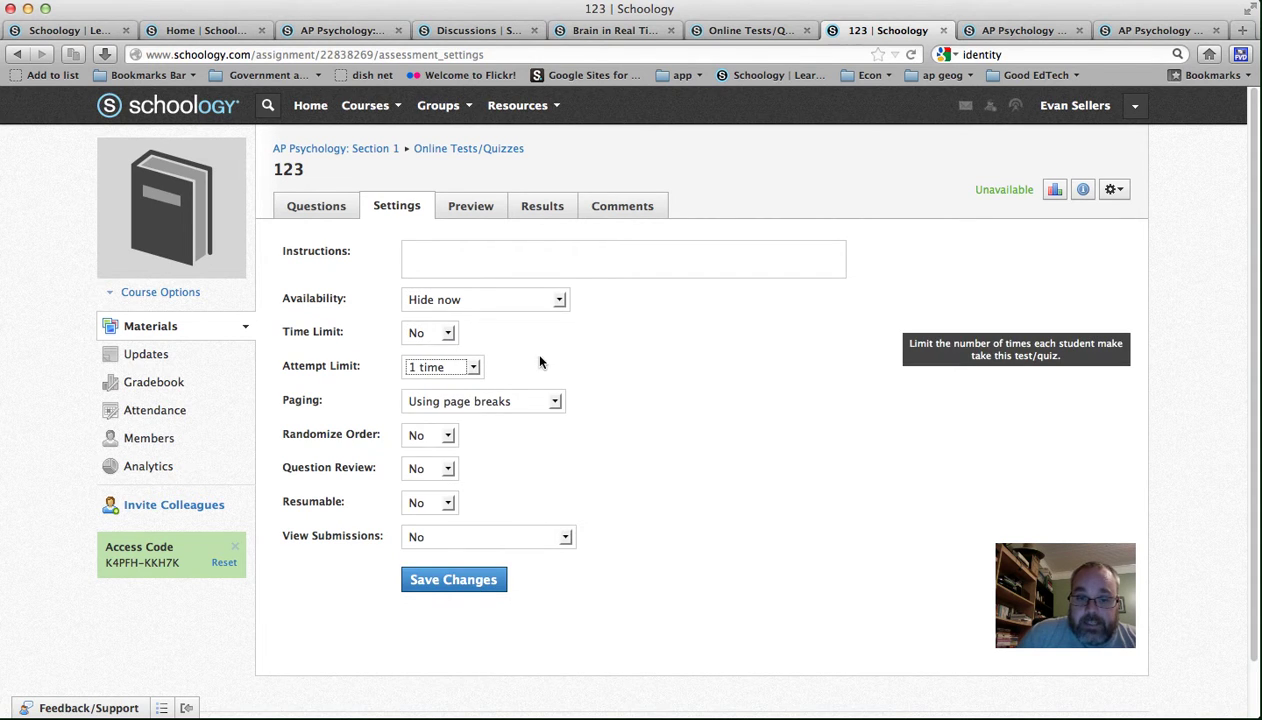
Check the quiz's choices for Paging, Randomize Order, Resumable and View Submissions, leaving each setting as it is
{"action": "left_click", "coordinate": [512, 403]}
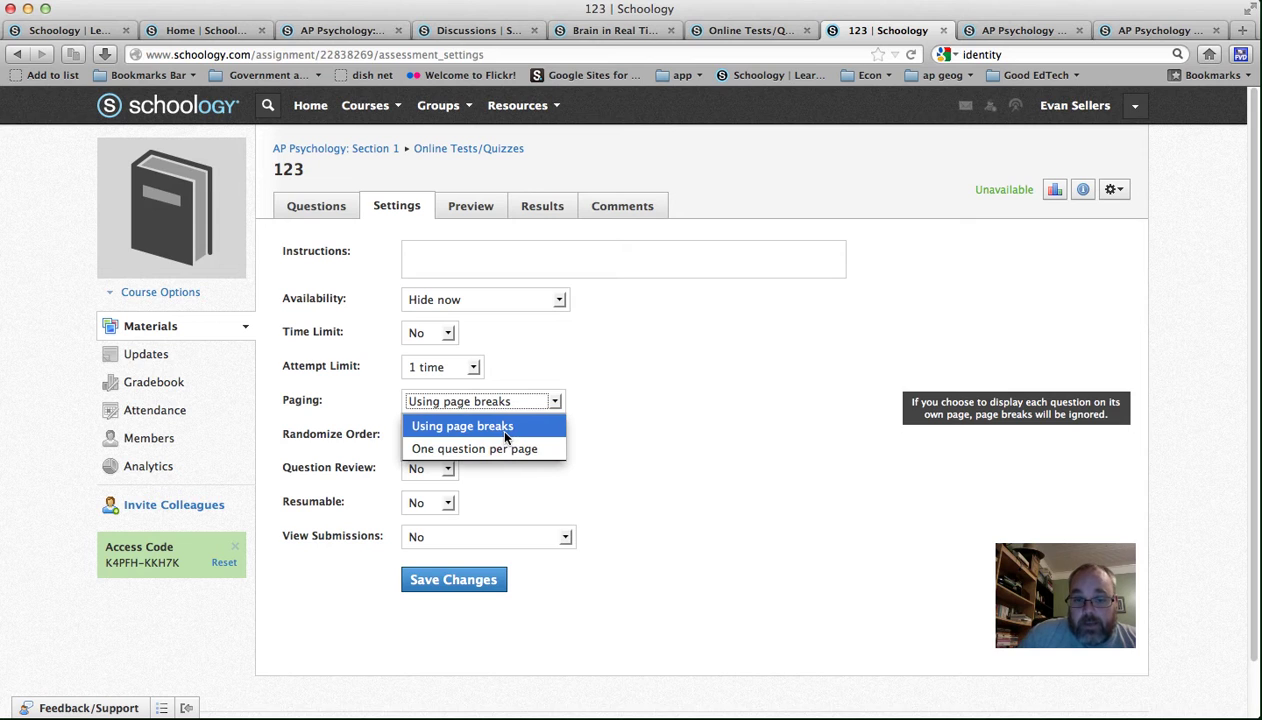
{"action": "left_click", "coordinate": [620, 385]}
{"action": "left_click", "coordinate": [451, 436]}
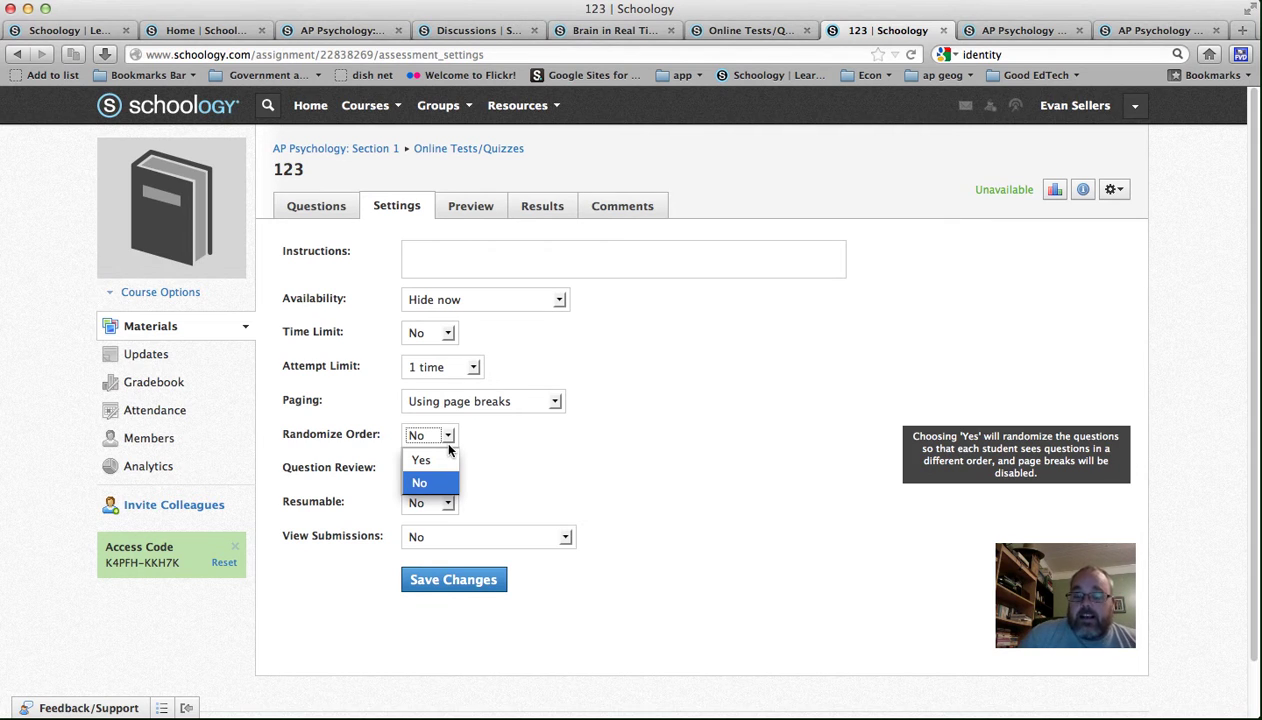
{"action": "left_click", "coordinate": [516, 446]}
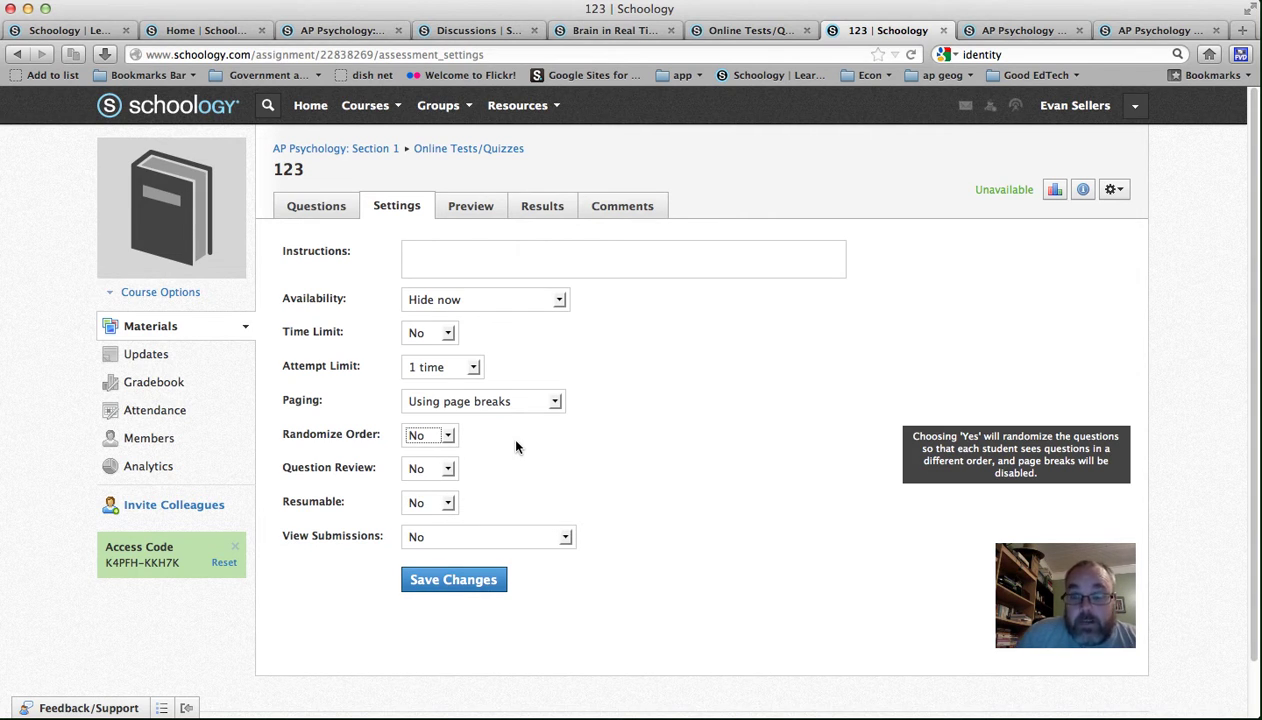
{"action": "left_click", "coordinate": [448, 503]}
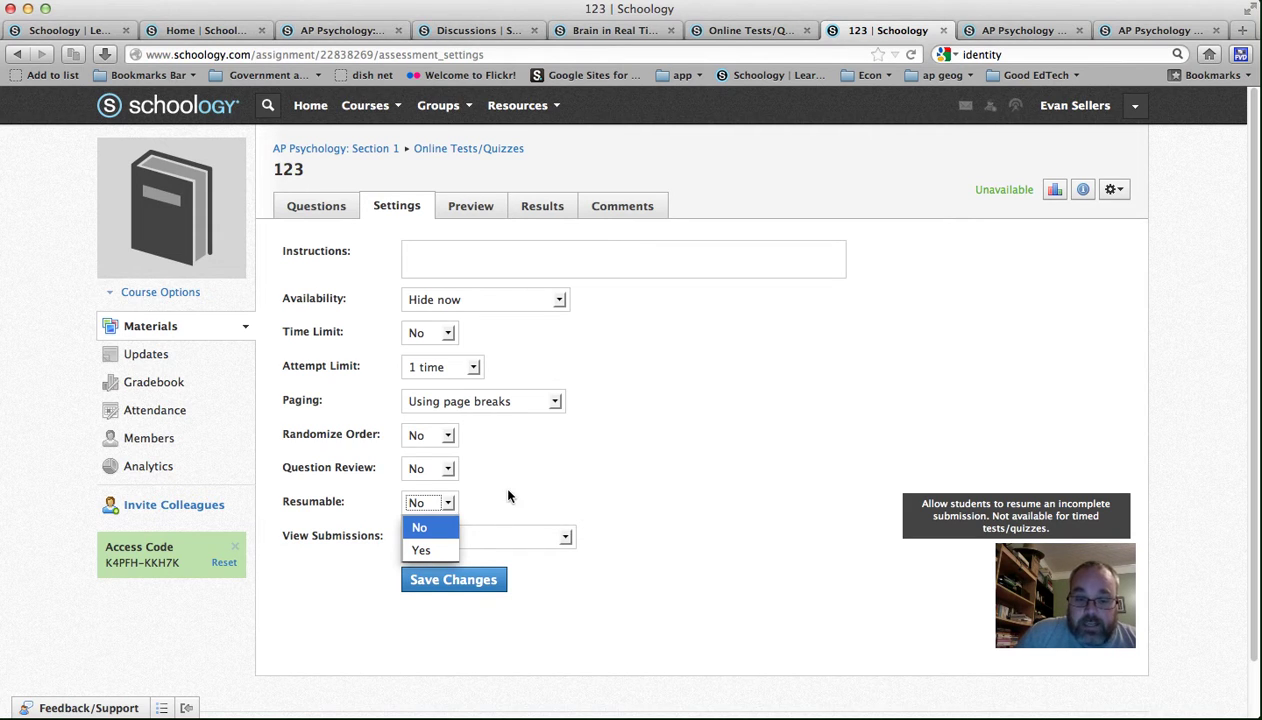
{"action": "left_click", "coordinate": [500, 491]}
{"action": "left_click", "coordinate": [503, 538]}
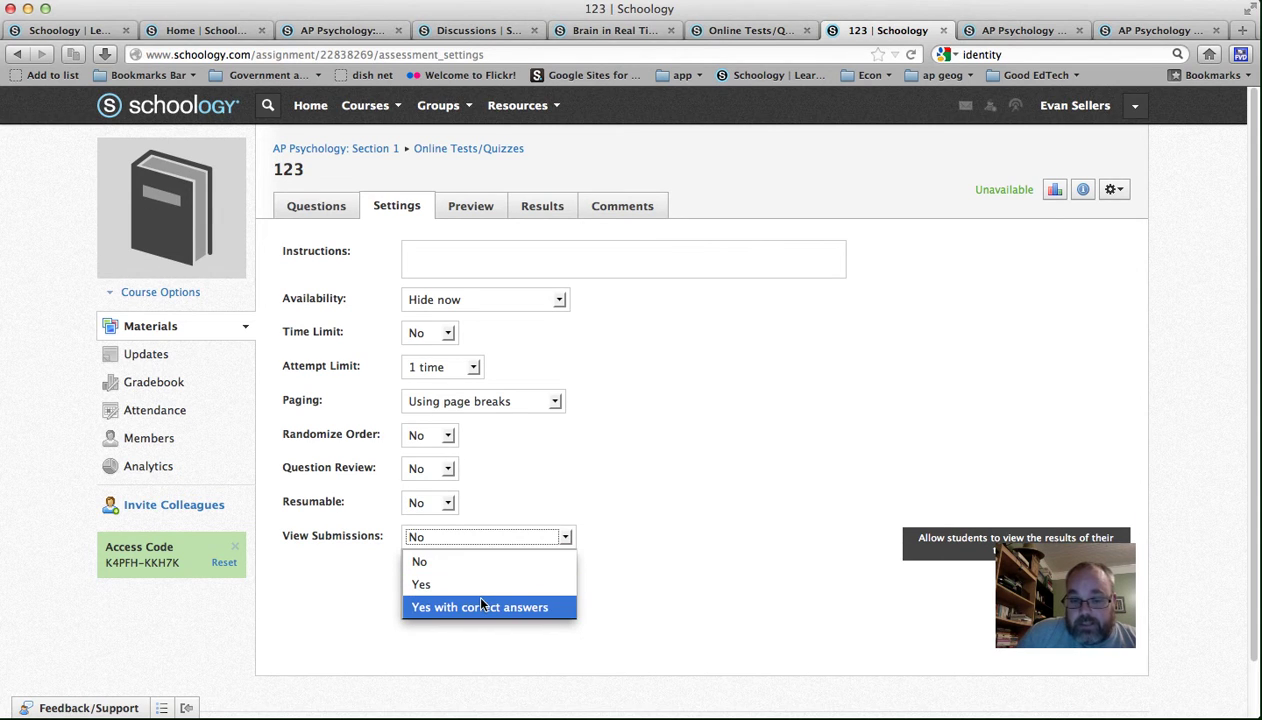
{"action": "left_click", "coordinate": [715, 482]}
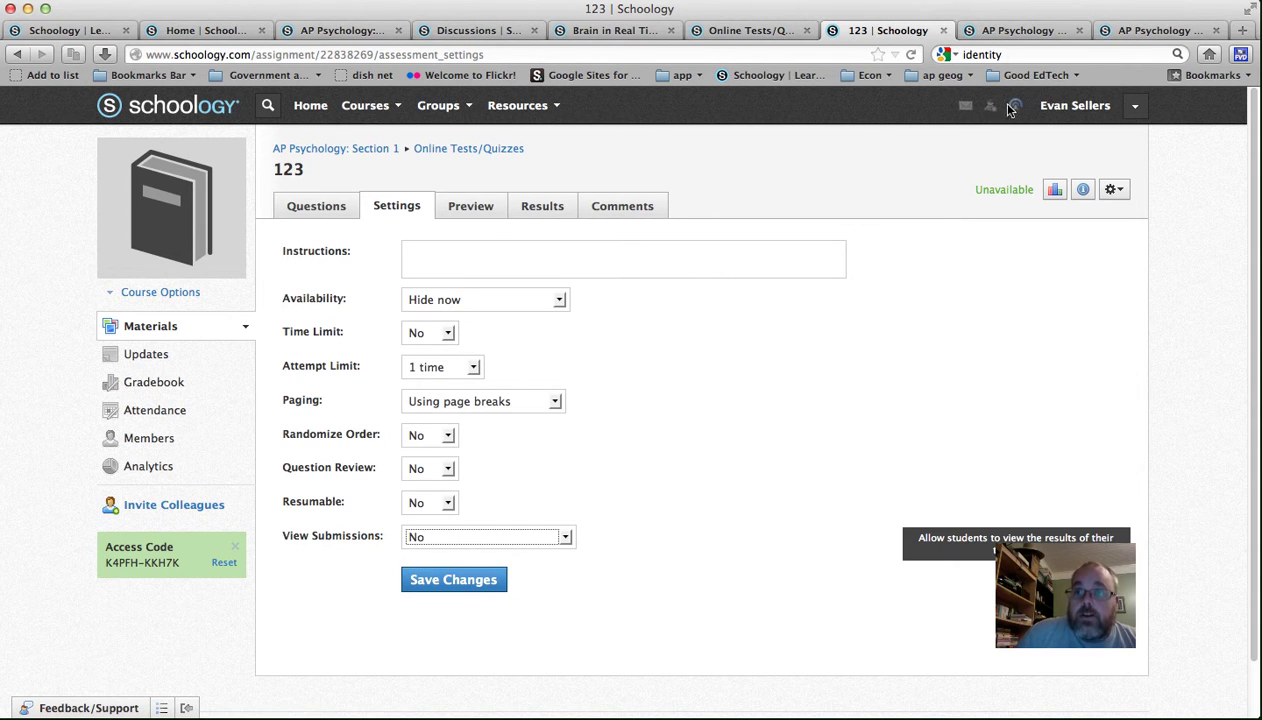
Show the by-question results of the AP Psychology Biological Bases of Behavior Test and highlight Question 1's answer stats
{"action": "left_click", "coordinate": [995, 30]}
{"action": "scroll", "coordinate": [985, 338], "scroll_direction": "up", "scroll_amount": 6}
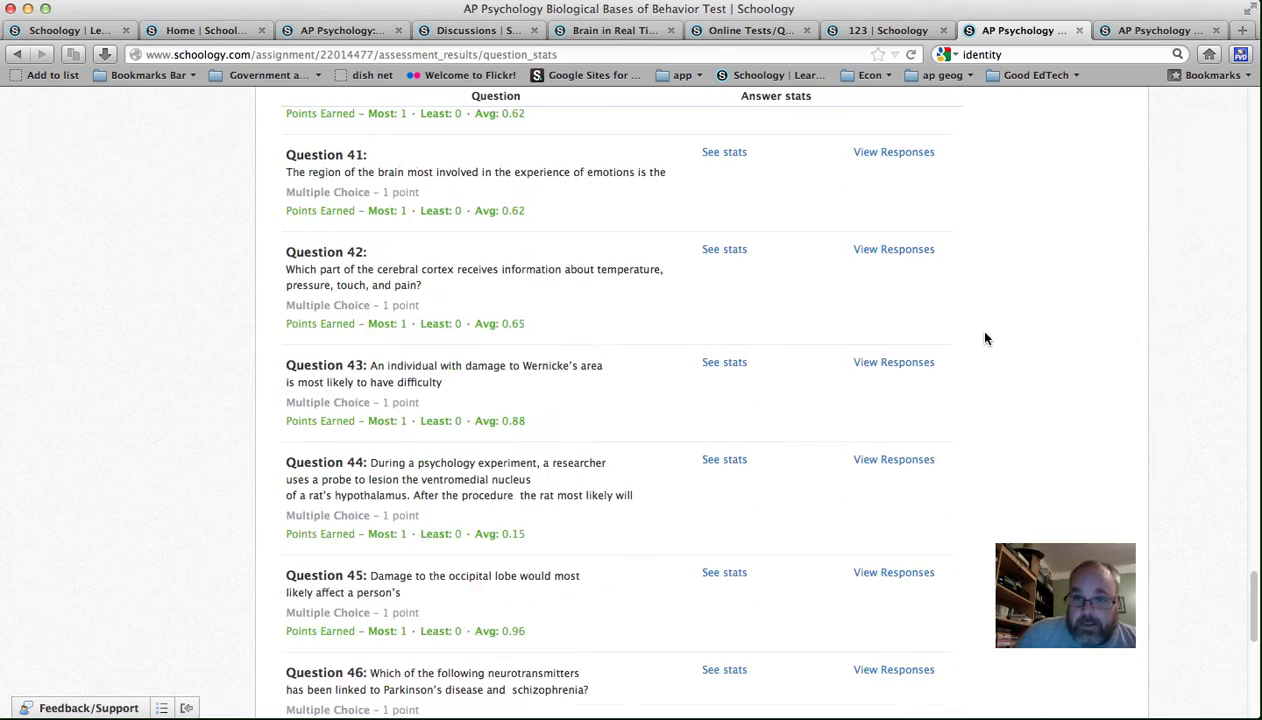
{"action": "scroll", "coordinate": [985, 338], "scroll_direction": "up", "scroll_amount": 20}
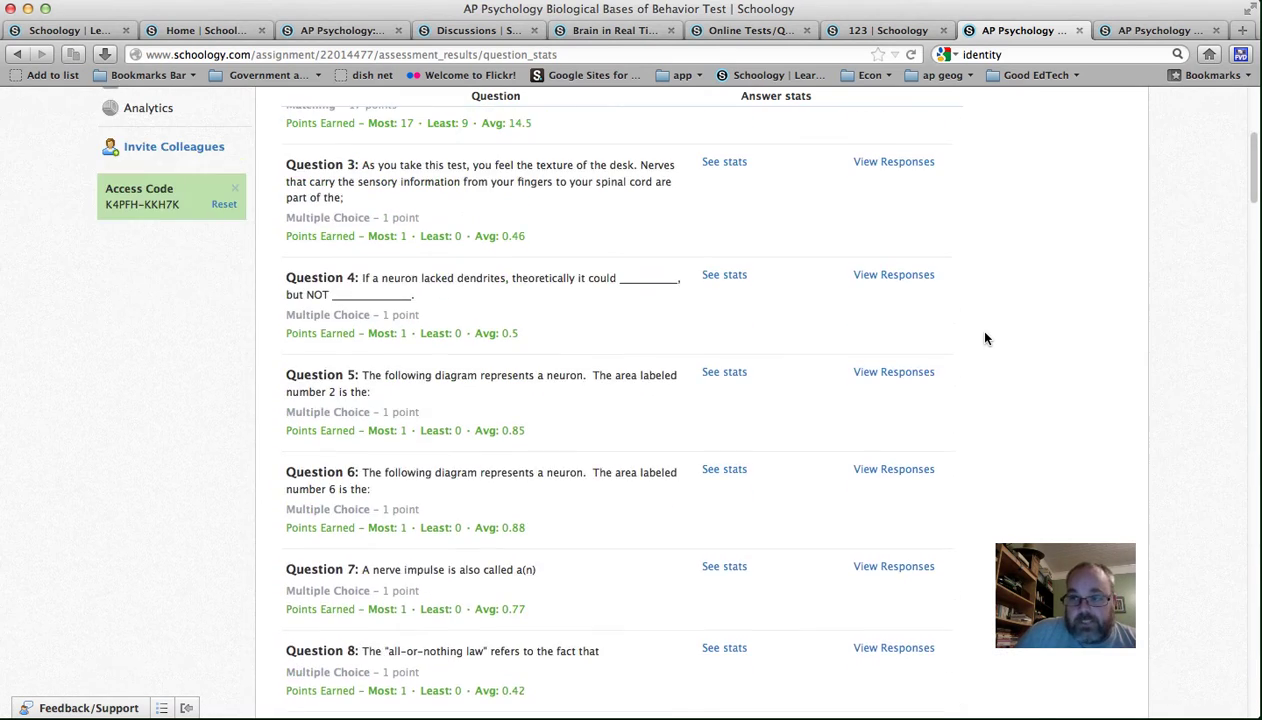
{"action": "scroll", "coordinate": [985, 338], "scroll_direction": "up", "scroll_amount": 5}
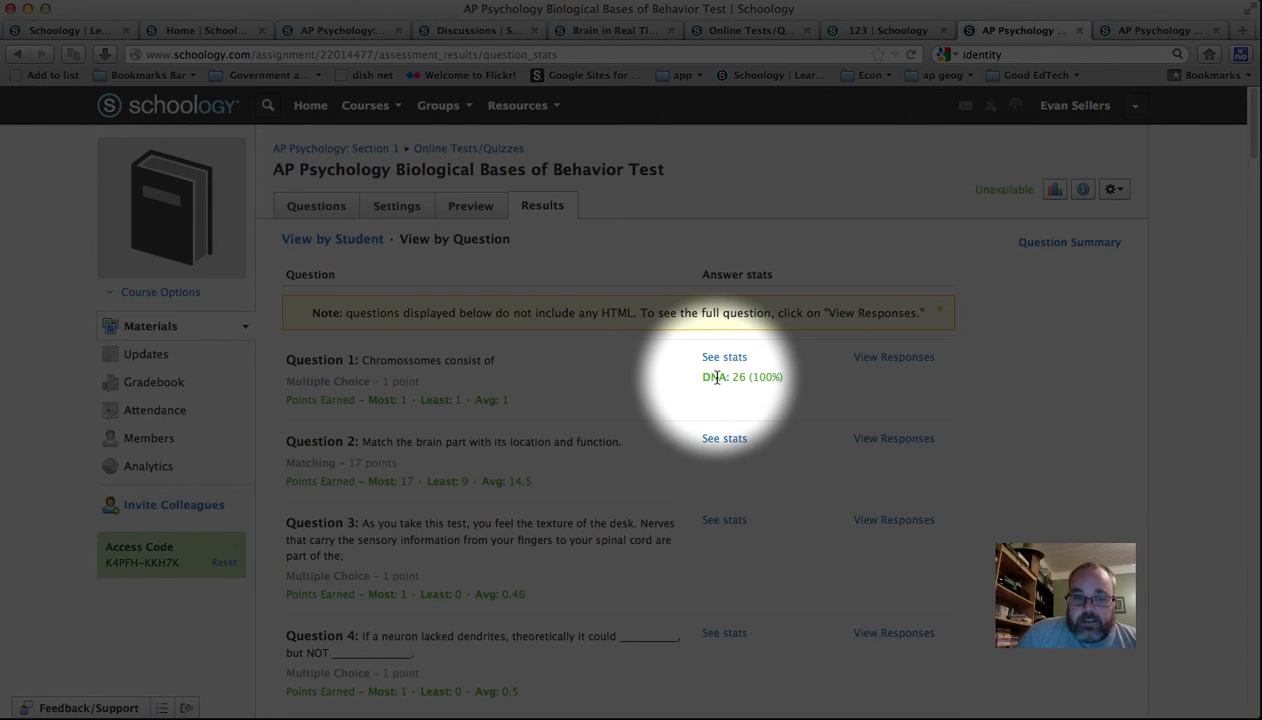
{"action": "left_click_drag", "start_coordinate": [703, 378], "coordinate": [748, 390]}
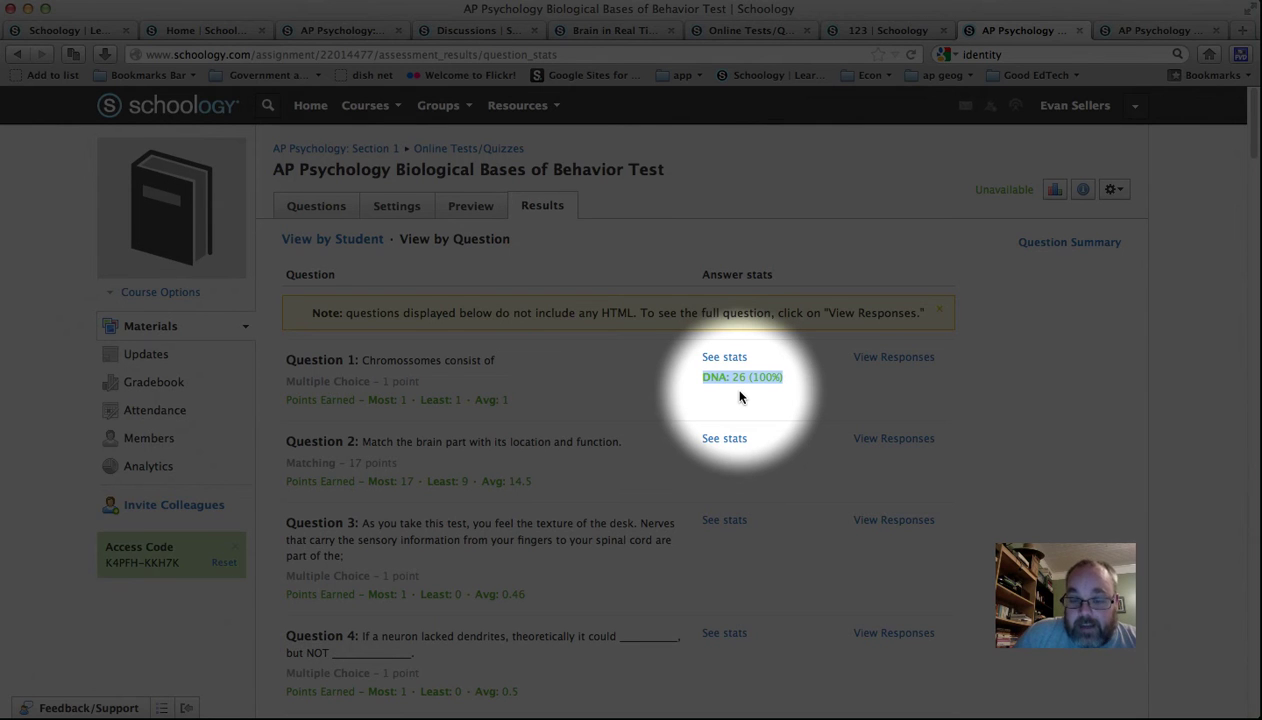
Read through the test's per-question results down to Question 50
{"action": "scroll", "coordinate": [724, 475], "scroll_direction": "down", "scroll_amount": 10}
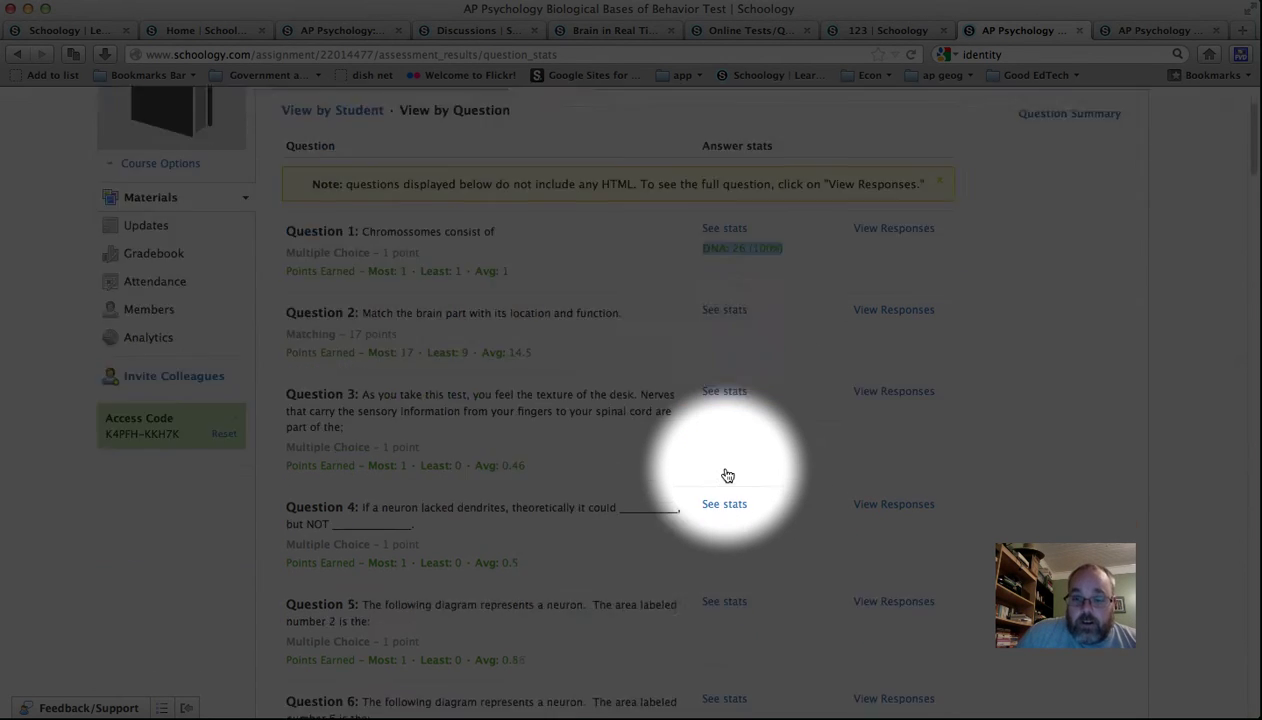
{"action": "scroll", "coordinate": [726, 475], "scroll_direction": "down", "scroll_amount": 15}
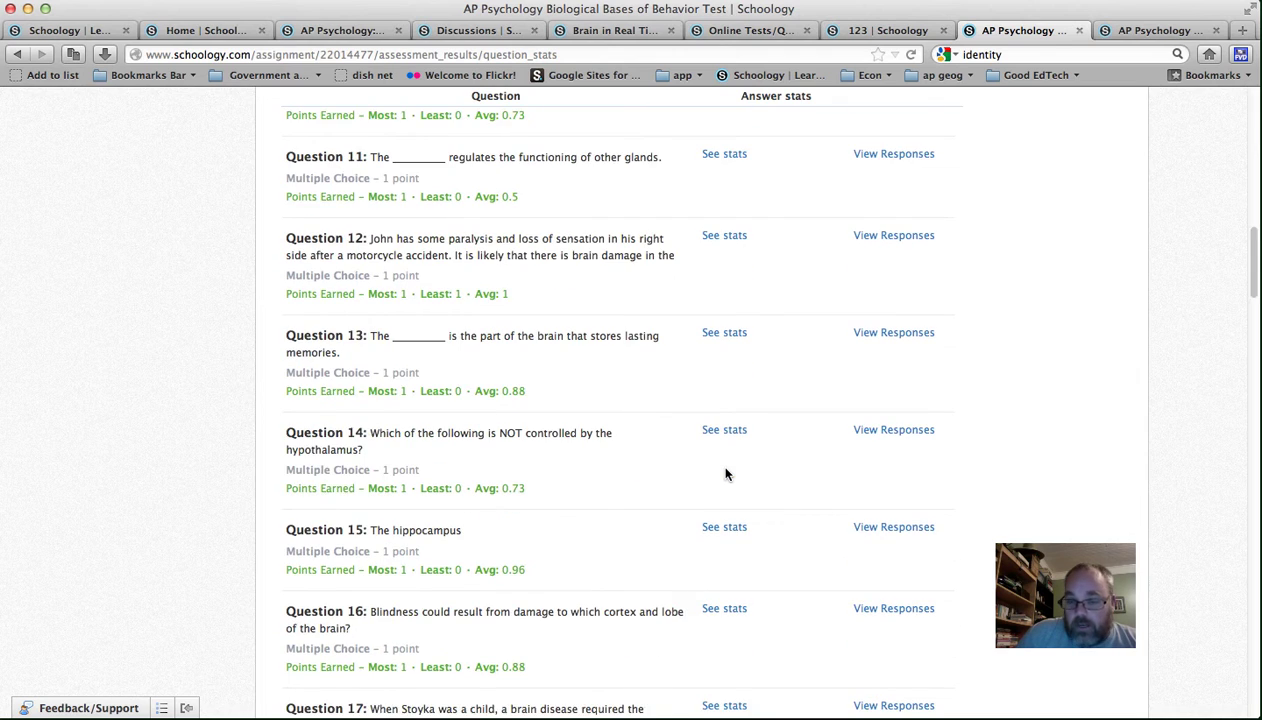
{"action": "scroll", "coordinate": [726, 475], "scroll_direction": "down", "scroll_amount": 15}
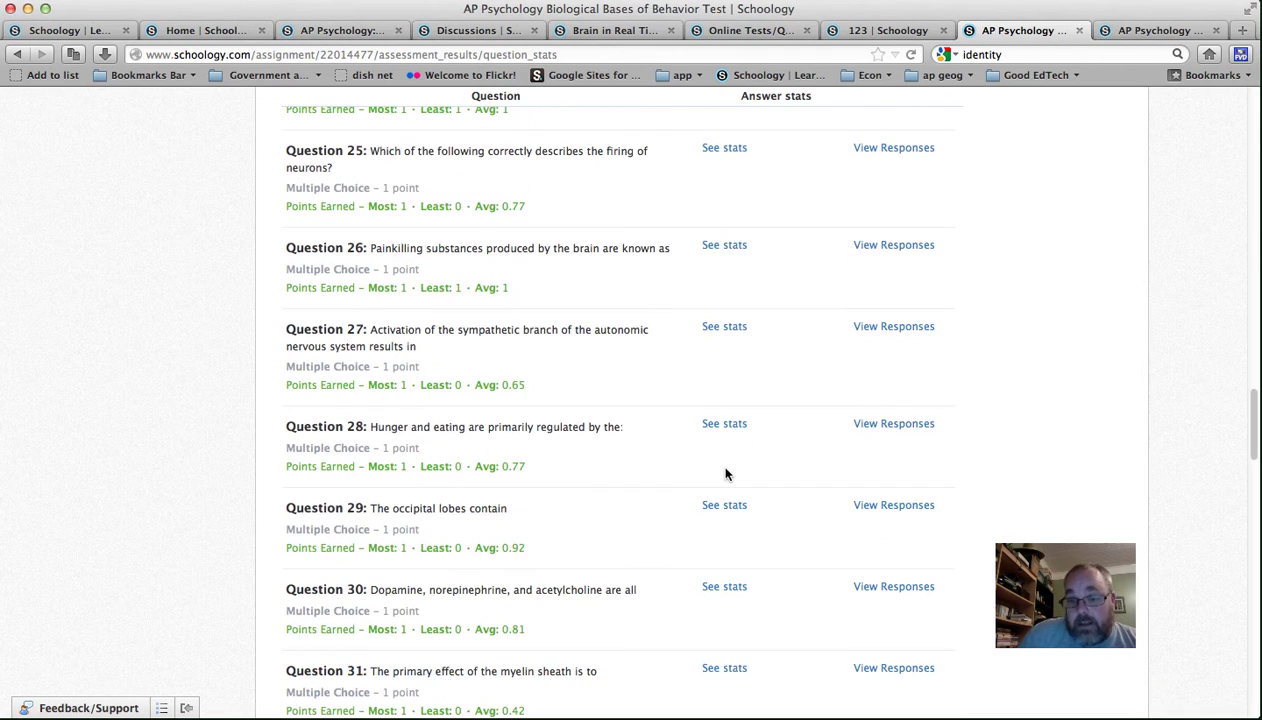
{"action": "scroll", "coordinate": [726, 475], "scroll_direction": "down", "scroll_amount": 15}
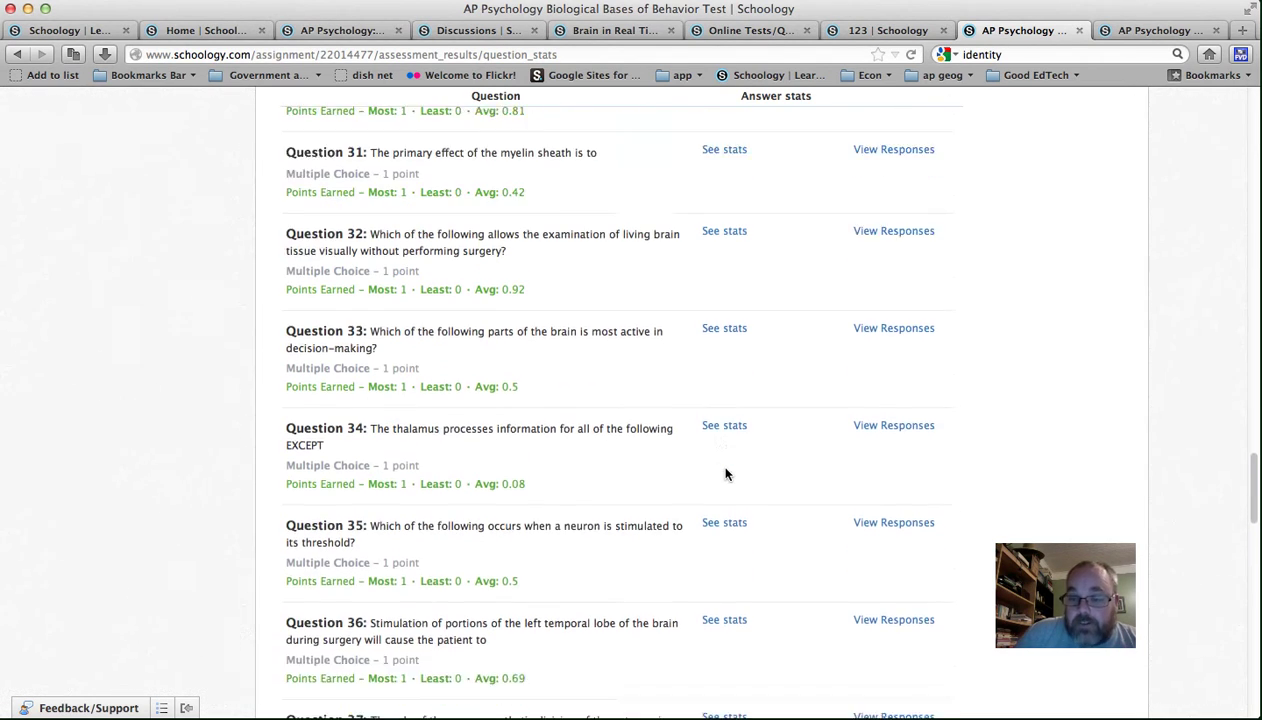
{"action": "scroll", "coordinate": [726, 475], "scroll_direction": "down", "scroll_amount": 6}
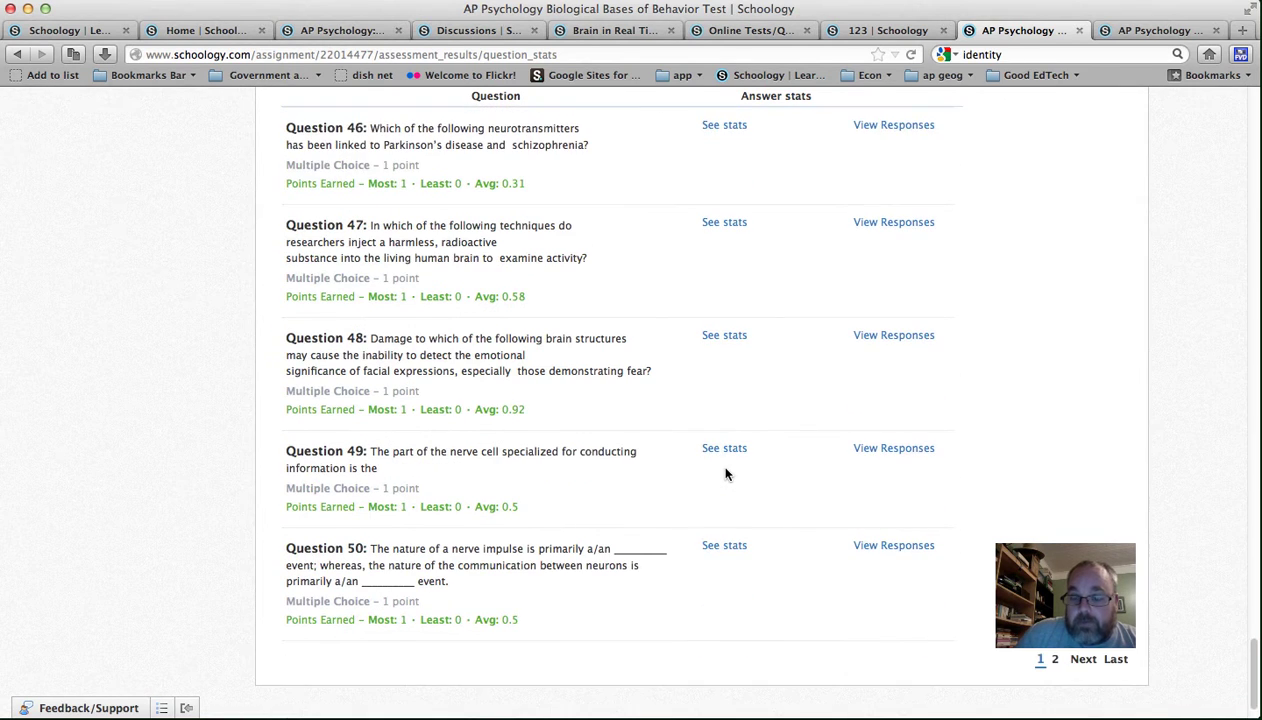
Show the test results starting at Question 51 and highlight the correct answer's stats for Question 53
{"action": "left_click", "coordinate": [1155, 30]}
{"action": "scroll", "coordinate": [988, 253], "scroll_direction": "up", "scroll_amount": 4}
{"action": "scroll", "coordinate": [991, 253], "scroll_direction": "up", "scroll_amount": 20}
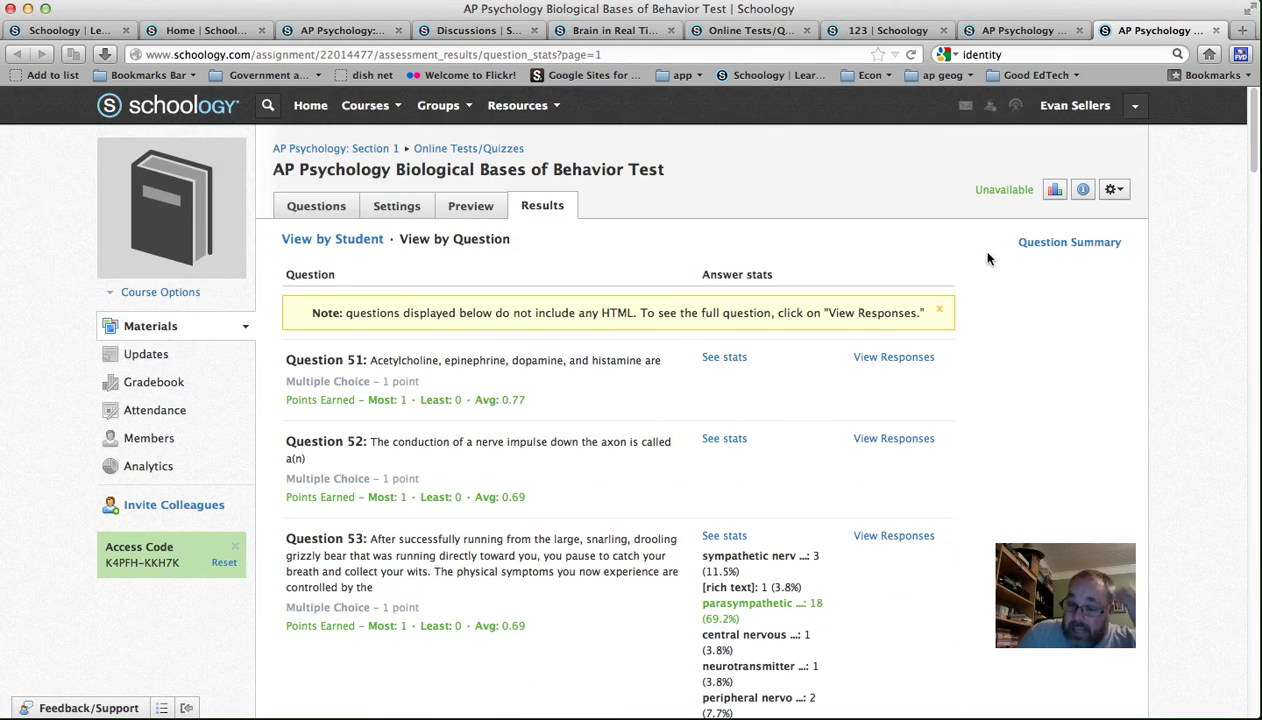
{"action": "scroll", "coordinate": [776, 528], "scroll_direction": "down", "scroll_amount": 2}
{"action": "scroll", "coordinate": [776, 528], "scroll_direction": "down", "scroll_amount": 1}
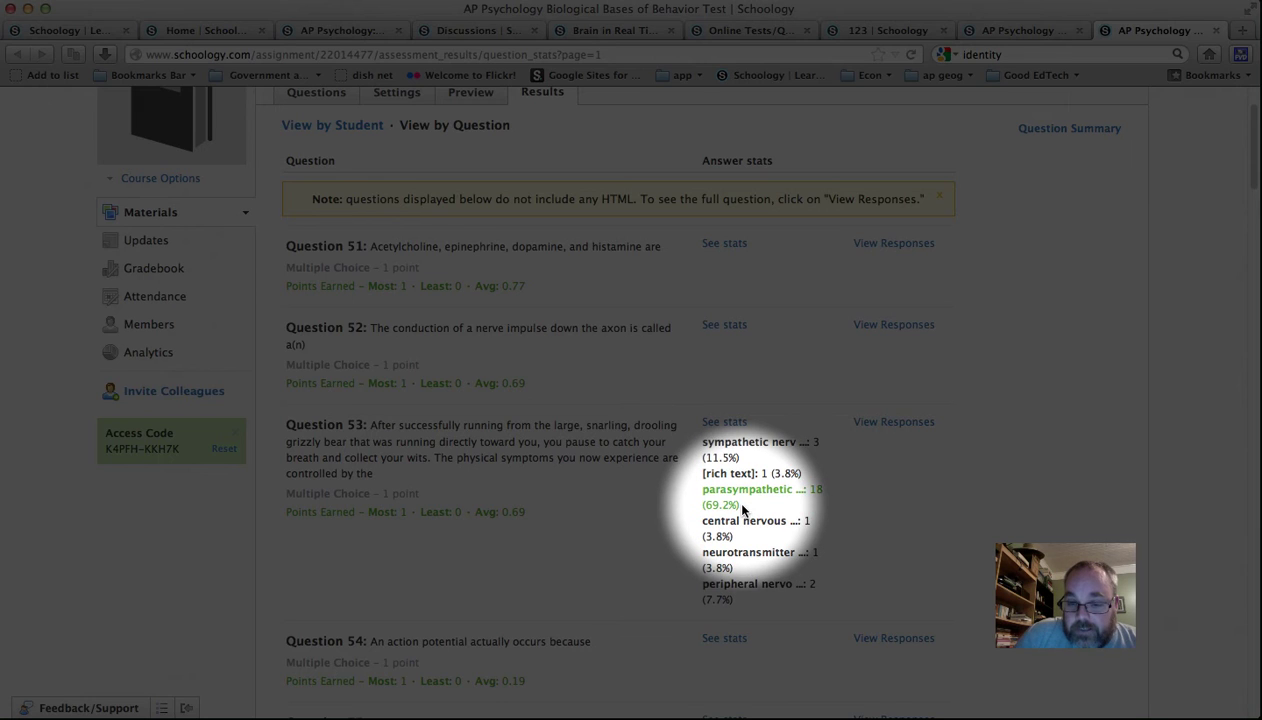
{"action": "left_click_drag", "start_coordinate": [742, 508], "coordinate": [702, 489]}
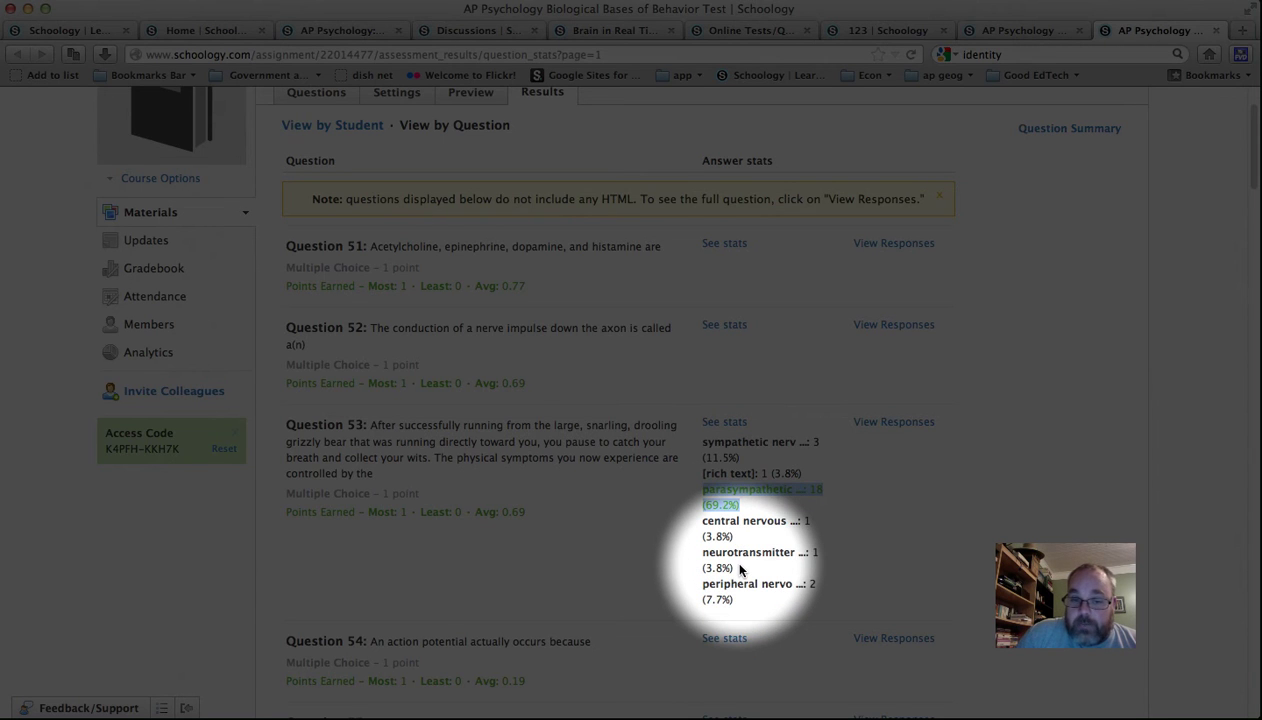
Examine the answer stats of Question 85 and return to the beginning of this results page
{"action": "scroll", "coordinate": [733, 560], "scroll_direction": "down", "scroll_amount": 6}
{"action": "scroll", "coordinate": [740, 570], "scroll_direction": "down", "scroll_amount": 20}
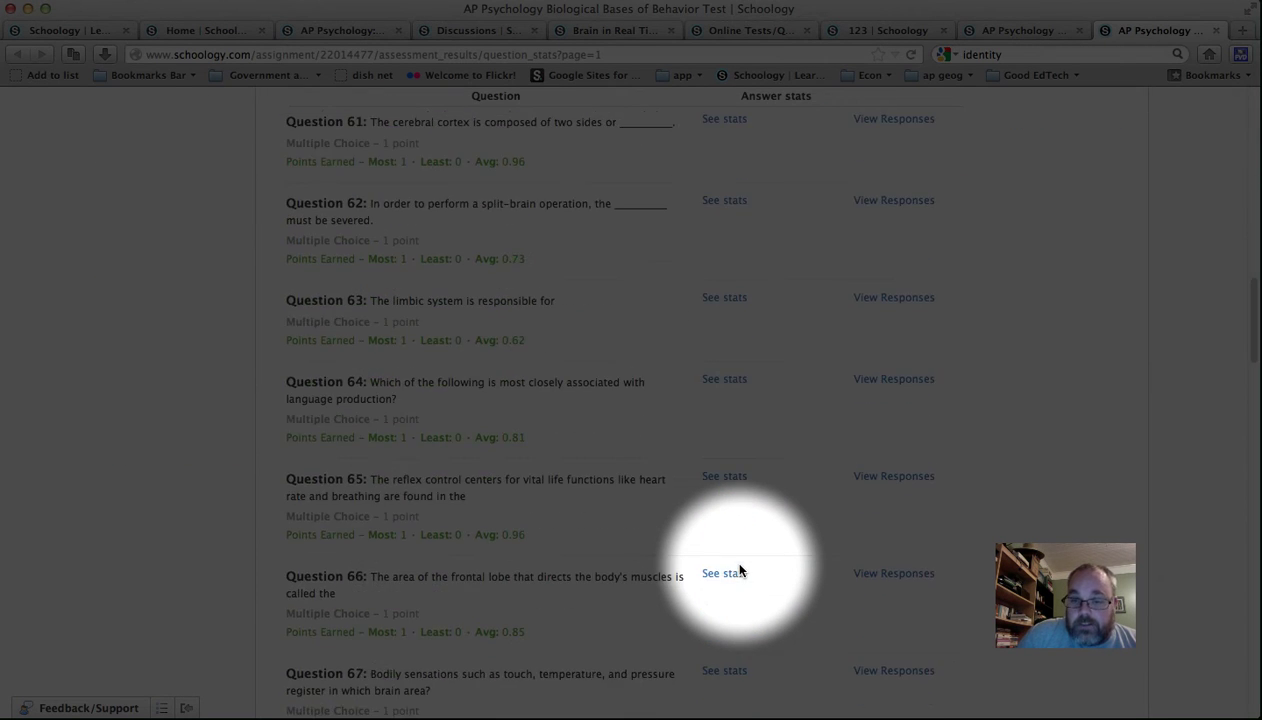
{"action": "scroll", "coordinate": [740, 570], "scroll_direction": "down", "scroll_amount": 7}
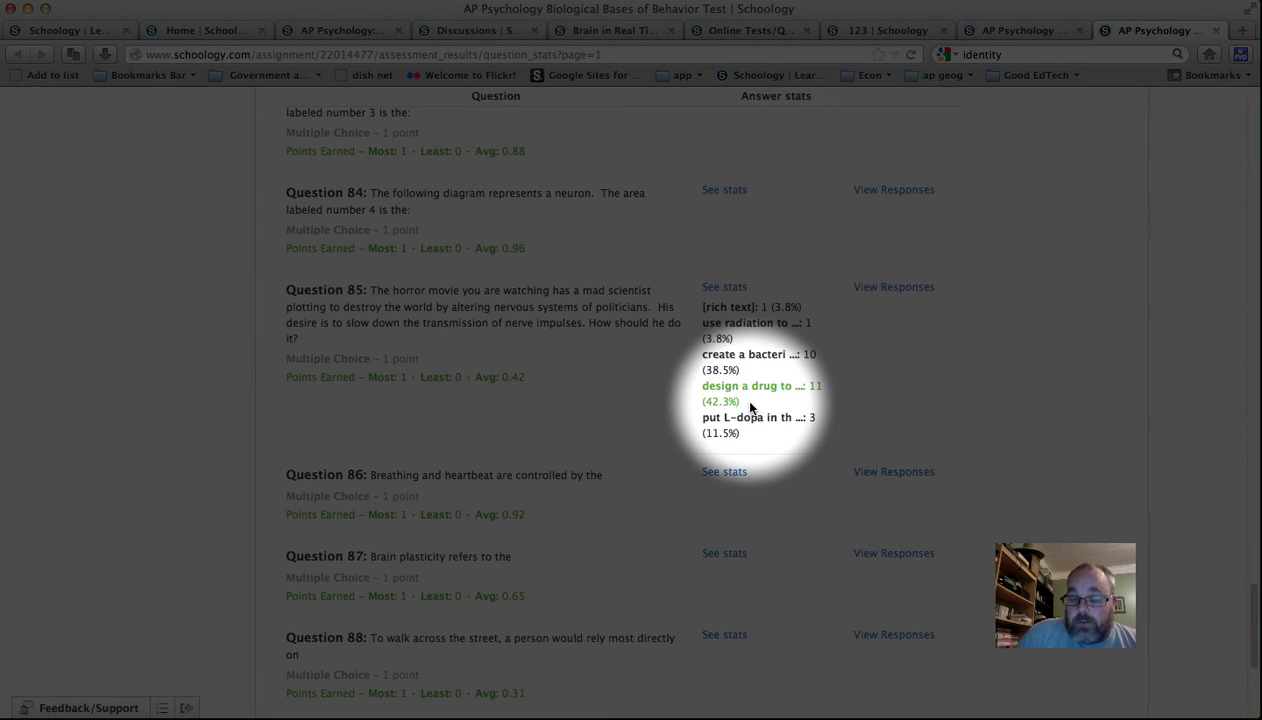
{"action": "scroll", "coordinate": [752, 458], "scroll_direction": "up", "scroll_amount": 20}
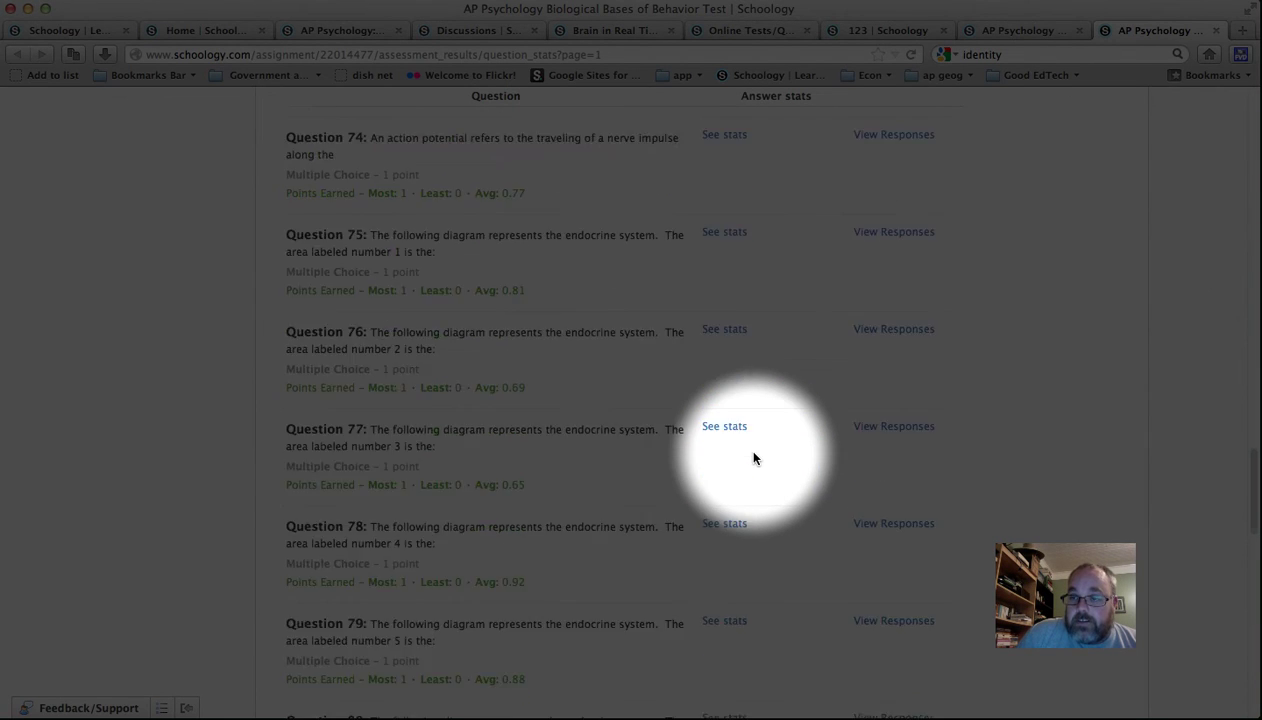
{"action": "scroll", "coordinate": [754, 458], "scroll_direction": "up", "scroll_amount": 15}
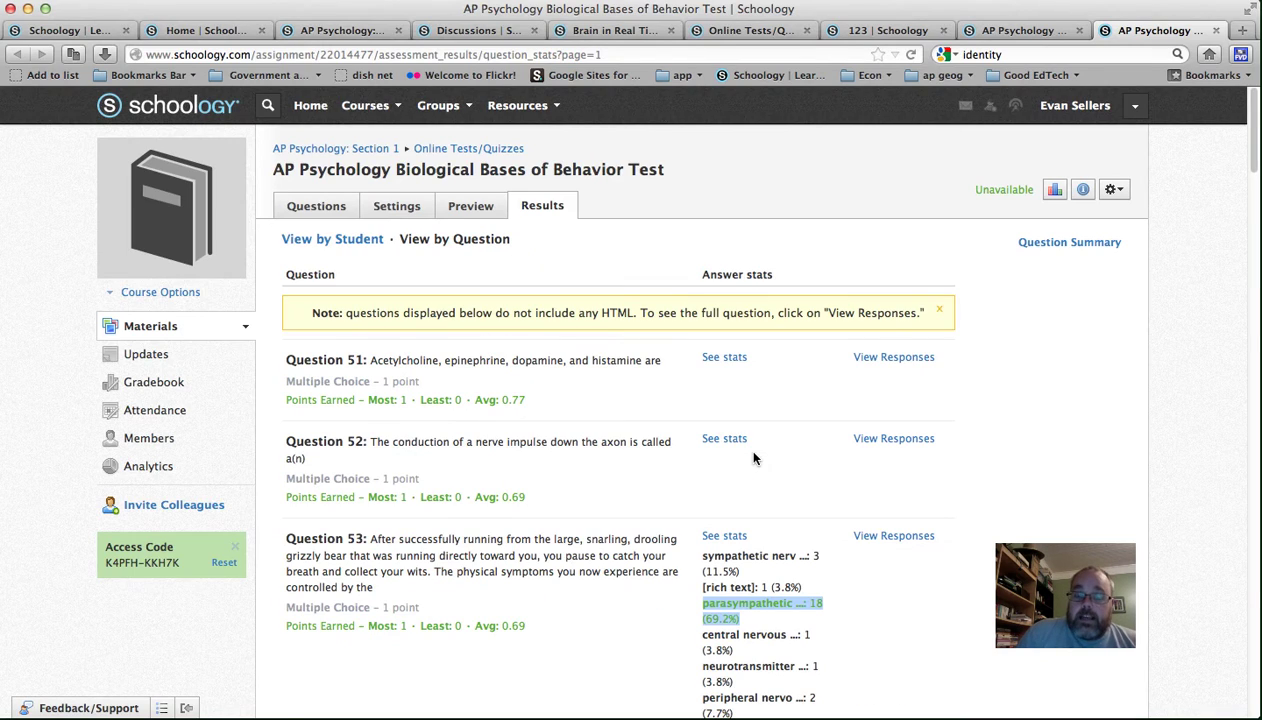
Return to quiz 123, view its grade statistics and close them again
{"action": "left_click", "coordinate": [1022, 26]}
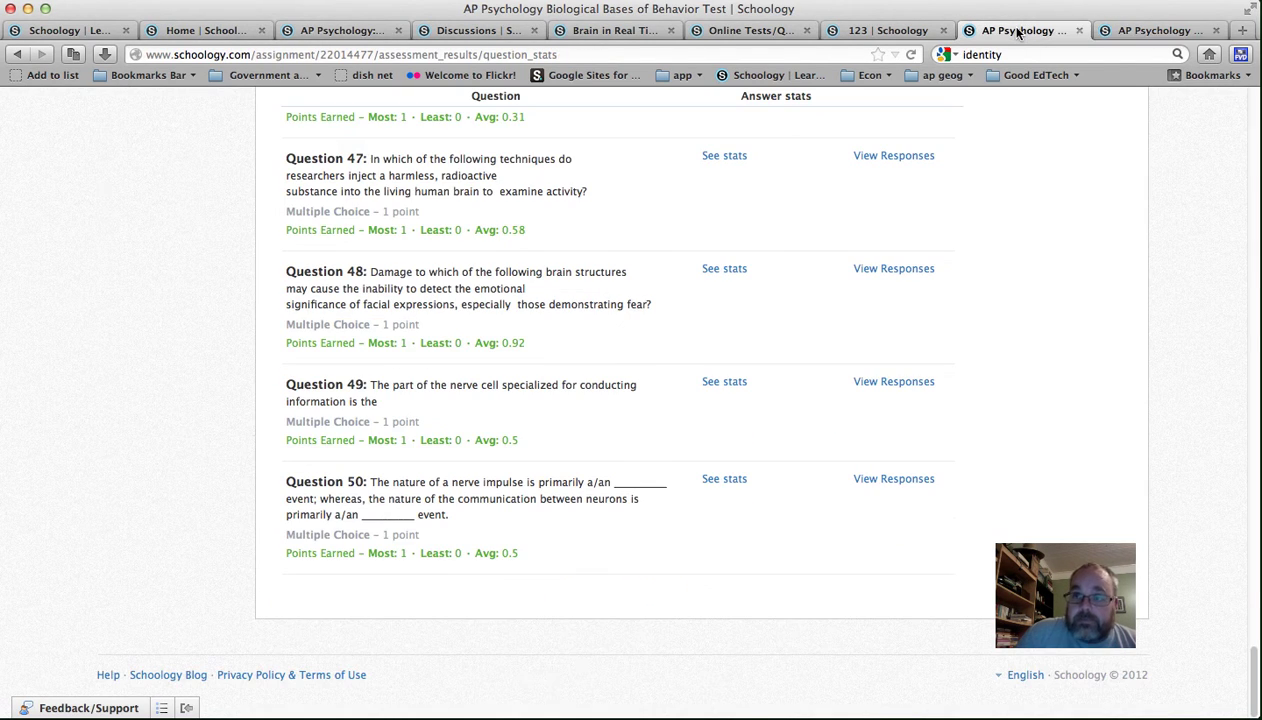
{"action": "left_click", "coordinate": [882, 32]}
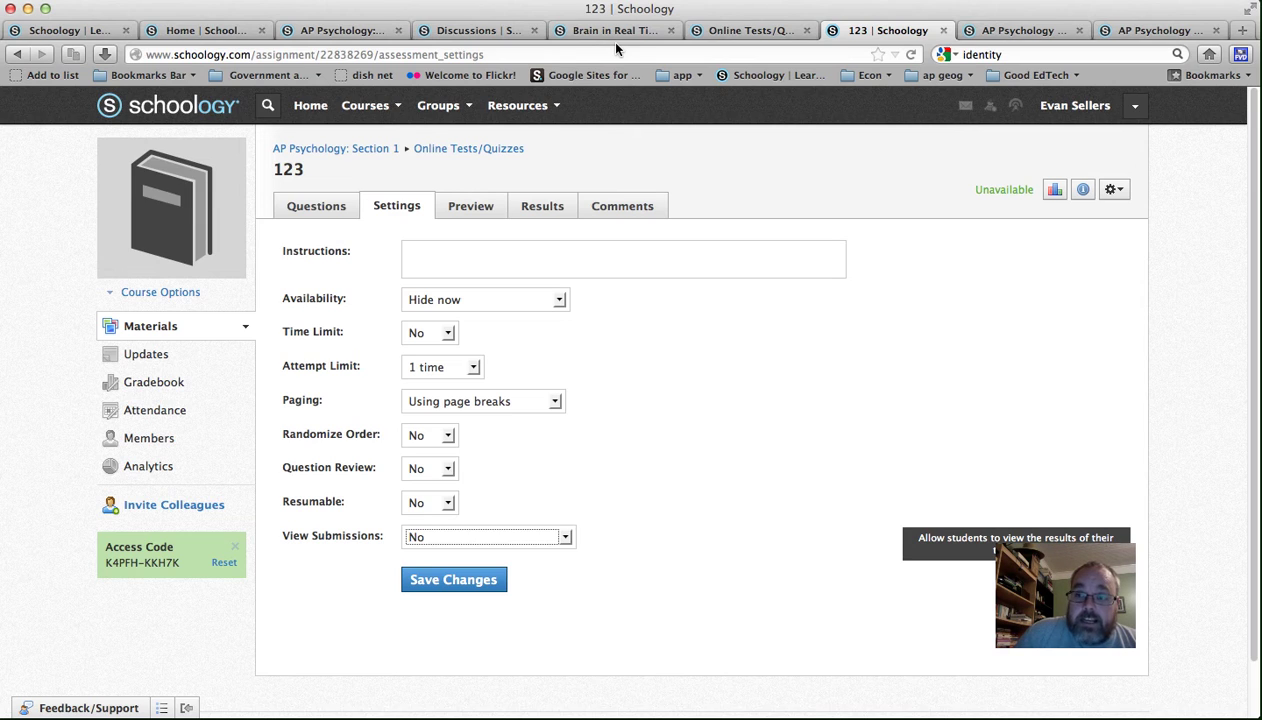
{"action": "left_click", "coordinate": [1055, 189]}
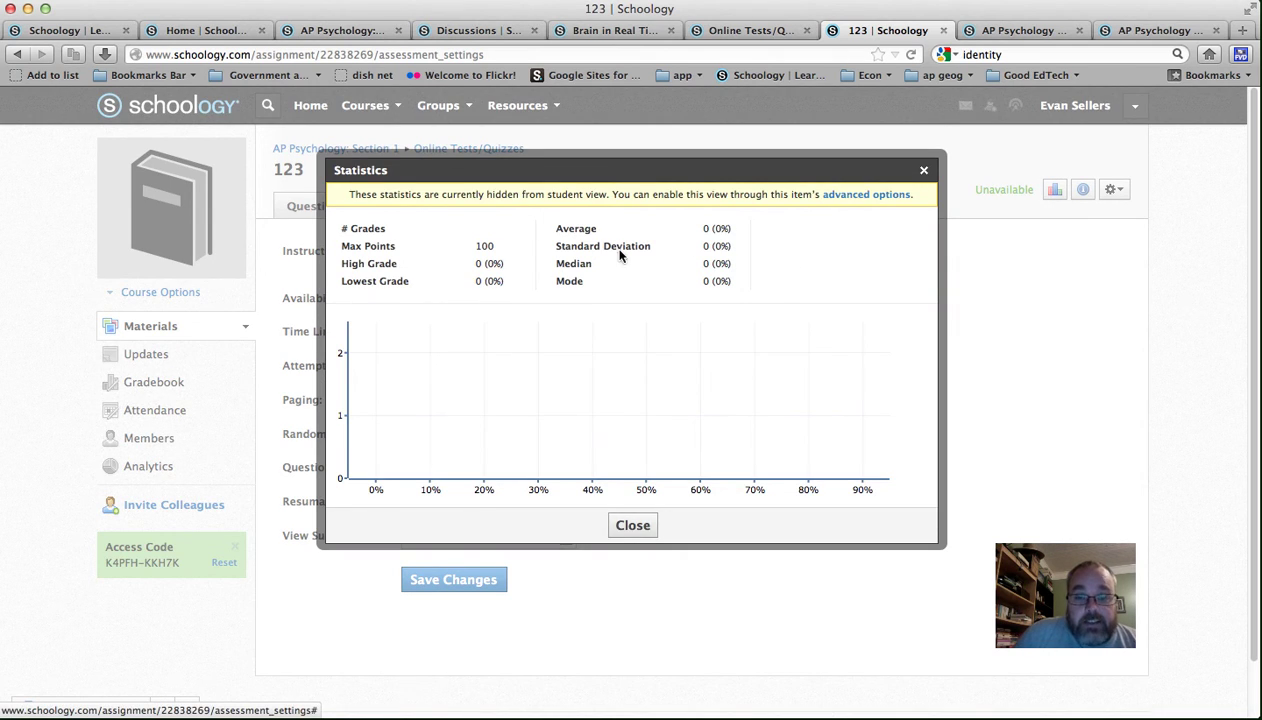
{"action": "left_click", "coordinate": [632, 525]}
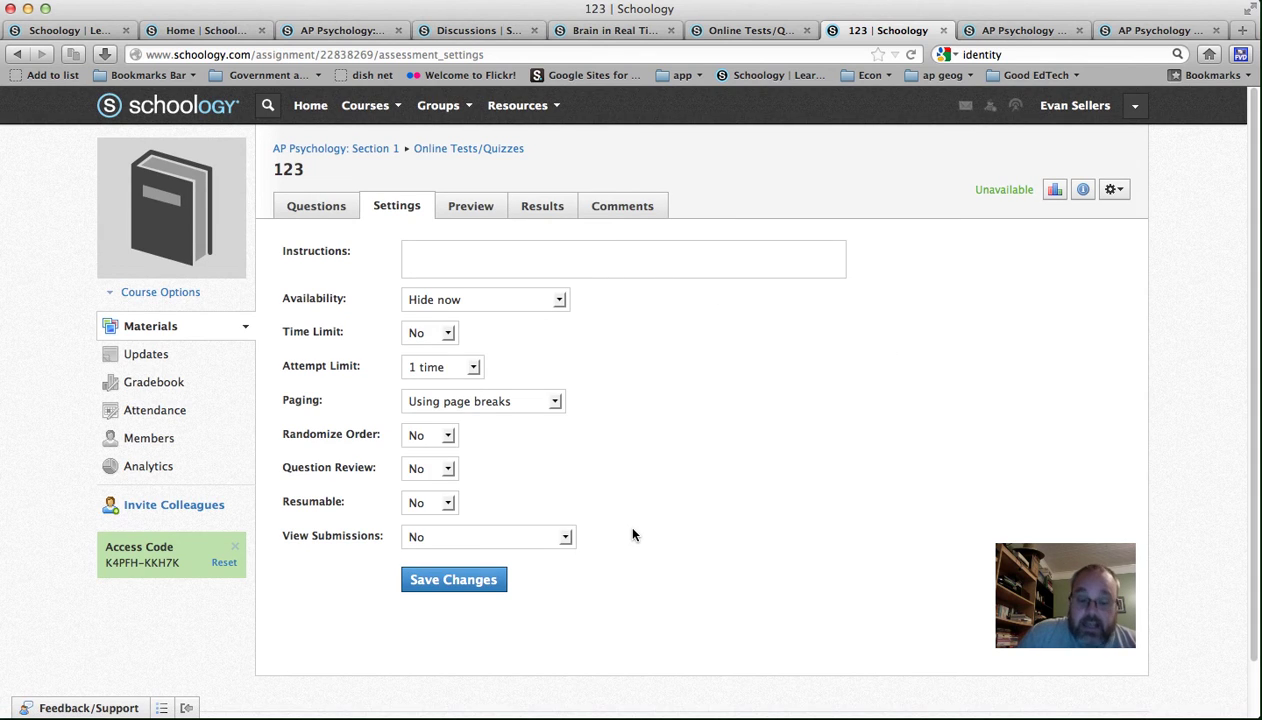
Revisit the Brain in Real Time discussion and the Biological Bases of Behavior Test results, ending back on quiz 123
{"action": "left_click", "coordinate": [518, 31]}
{"action": "left_click", "coordinate": [574, 31]}
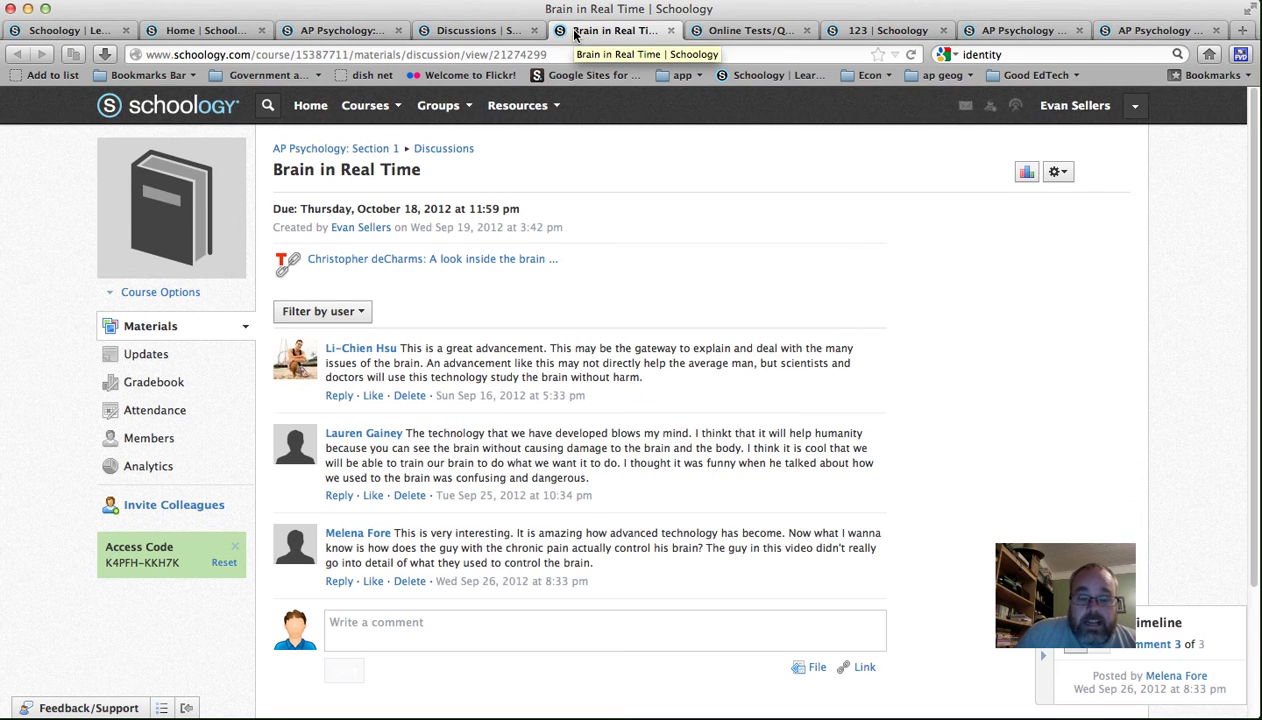
{"action": "left_click", "coordinate": [845, 31]}
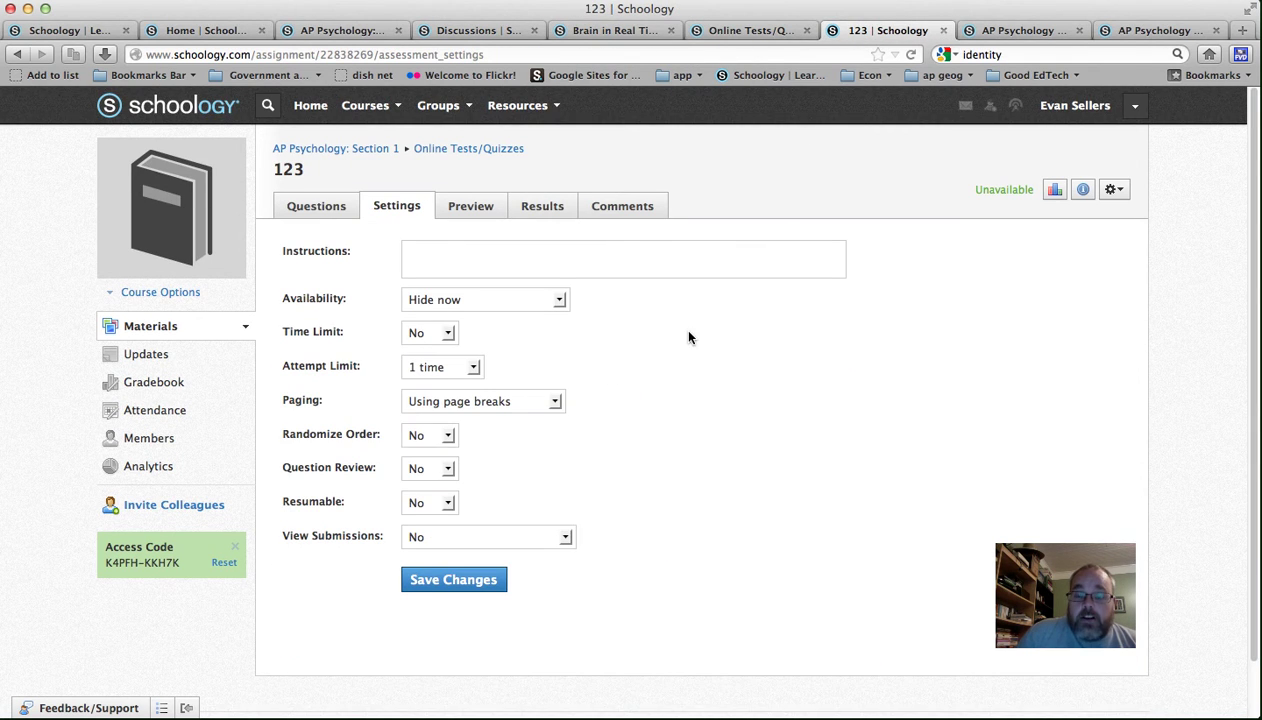
{"action": "left_click", "coordinate": [996, 32]}
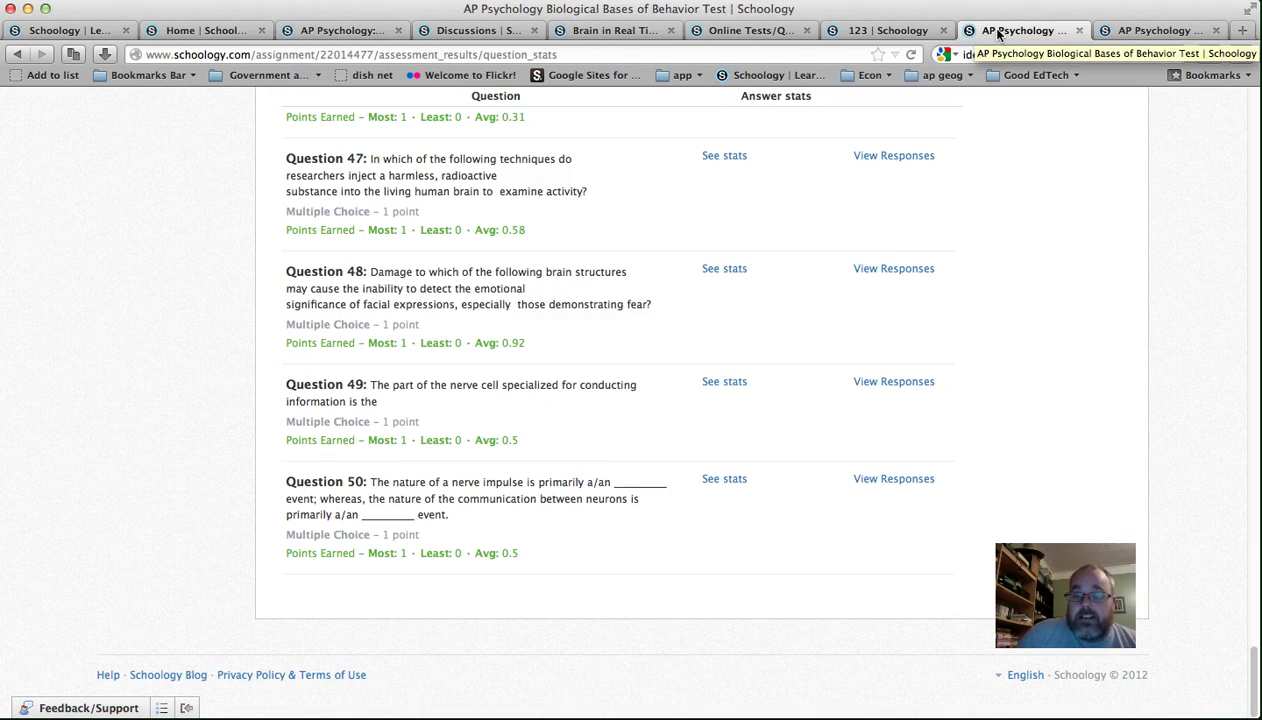
{"action": "left_click", "coordinate": [881, 32]}
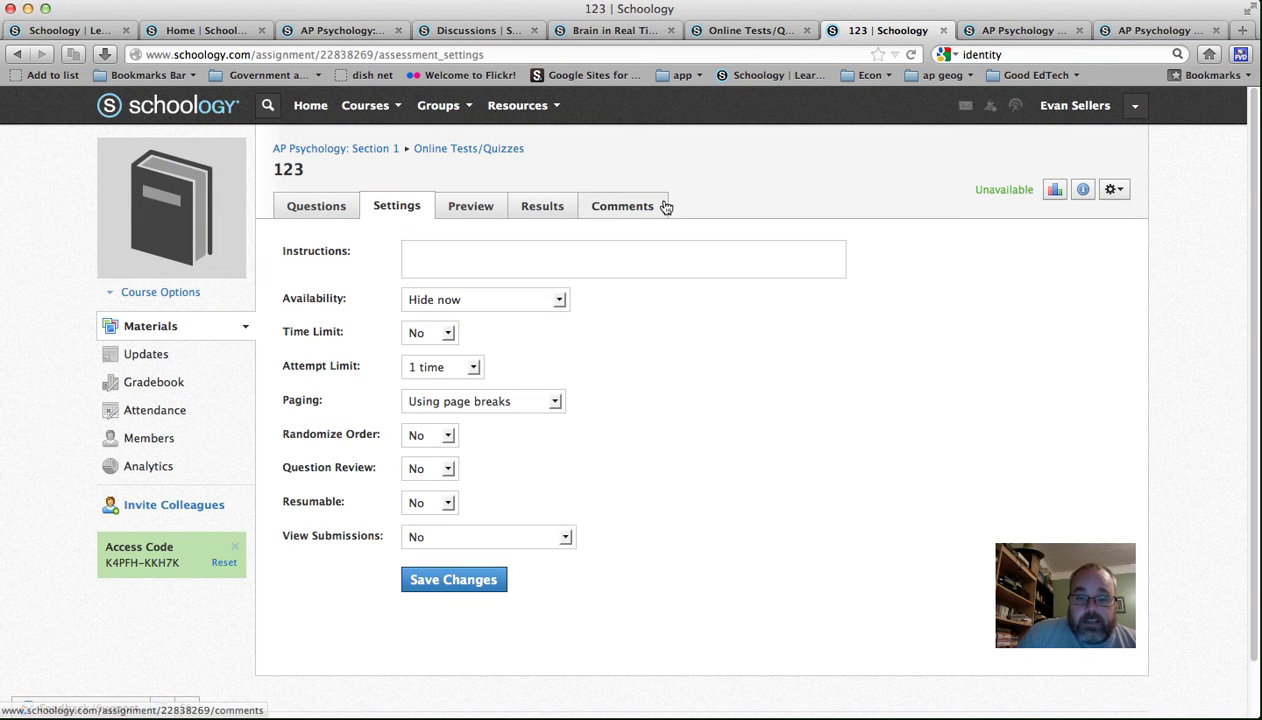
Show the questions of quiz 123 and review the Phineas Gage video question and the American Progress essay question
{"action": "left_click", "coordinate": [354, 209]}
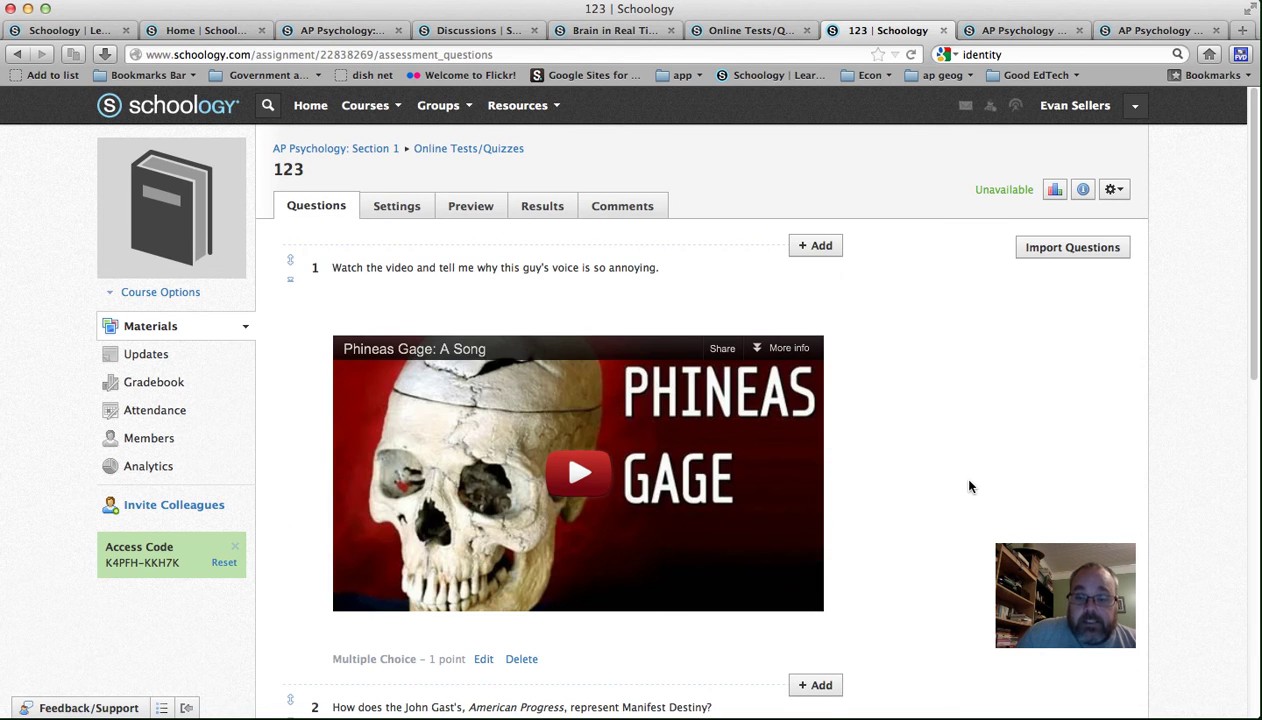
{"action": "scroll", "coordinate": [969, 487], "scroll_direction": "down", "scroll_amount": 10}
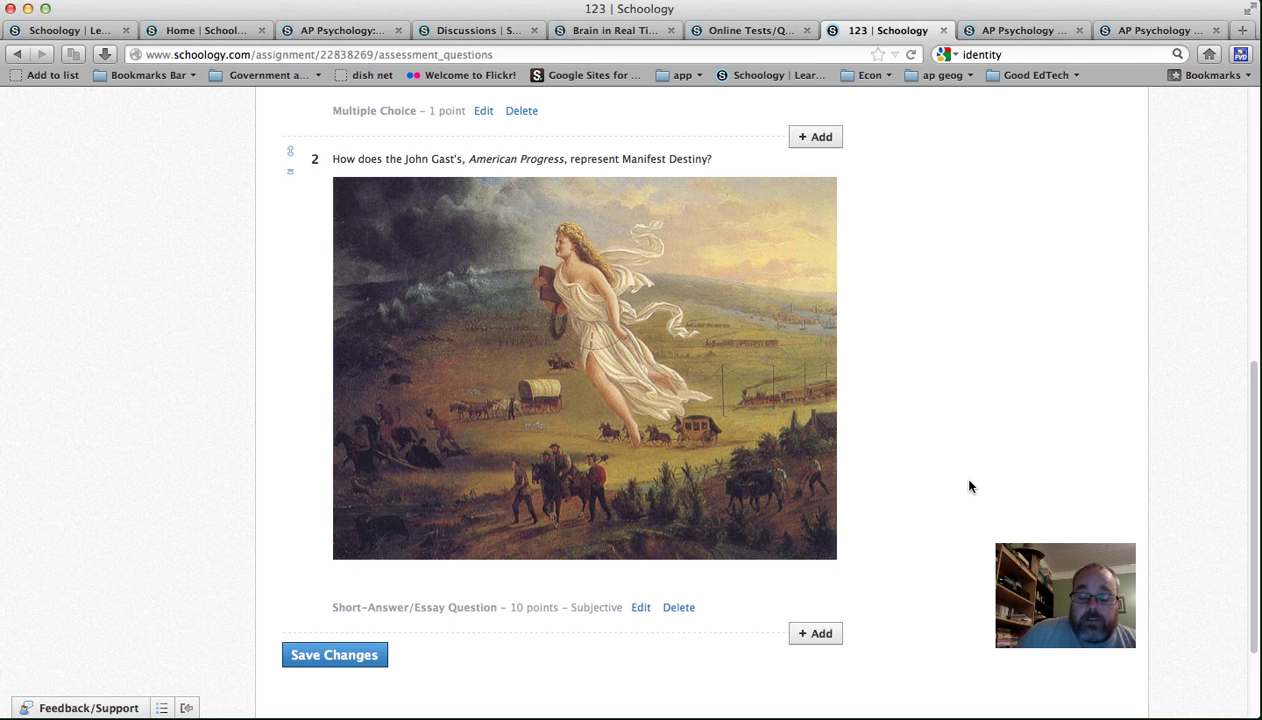
{"action": "scroll", "coordinate": [969, 487], "scroll_direction": "up", "scroll_amount": 9}
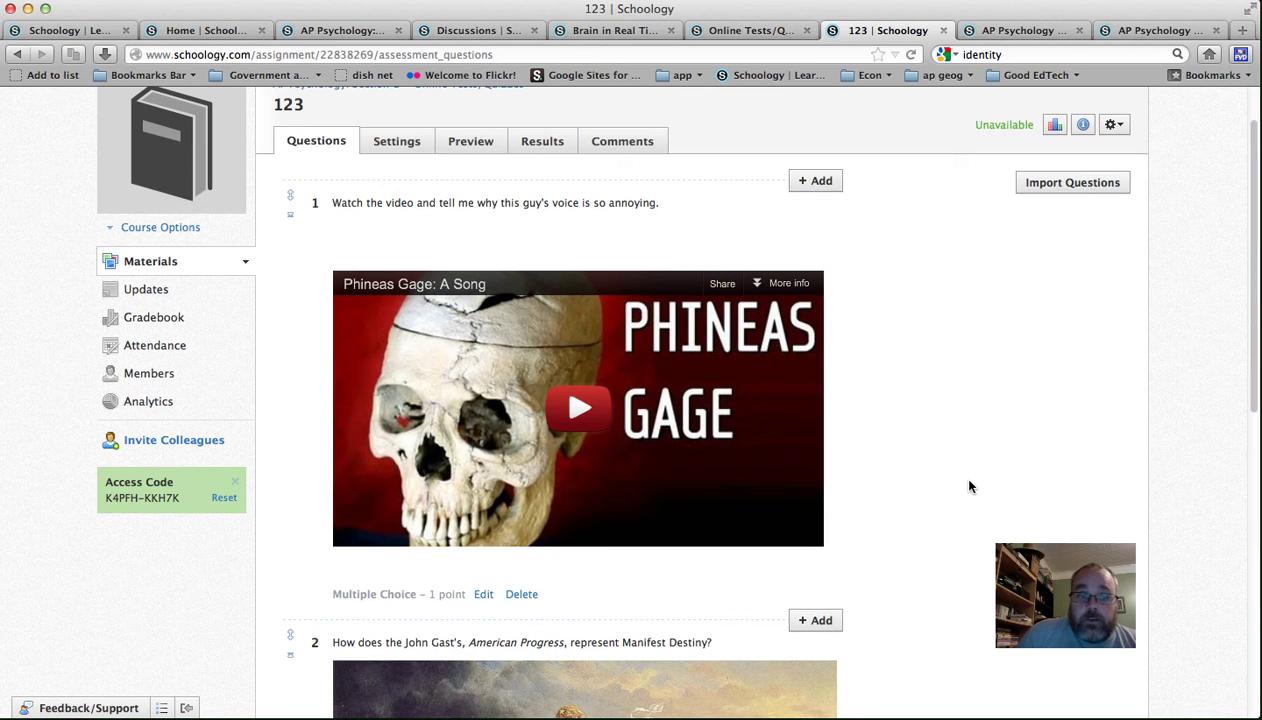